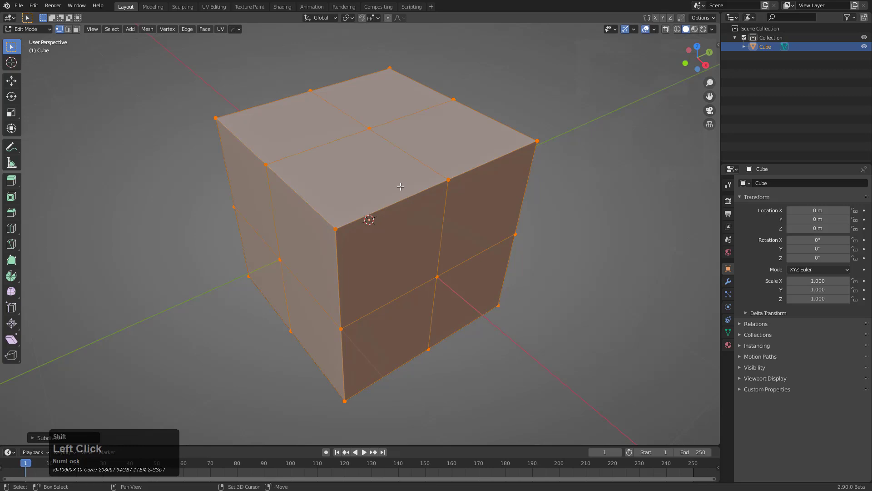
Repeat the subdivision two more times on the whole cube mesh and clear the selection
key(shift+r)
key(shift+r)
middle_drag(400, 187, 402, 196)
key(a)
key(a)
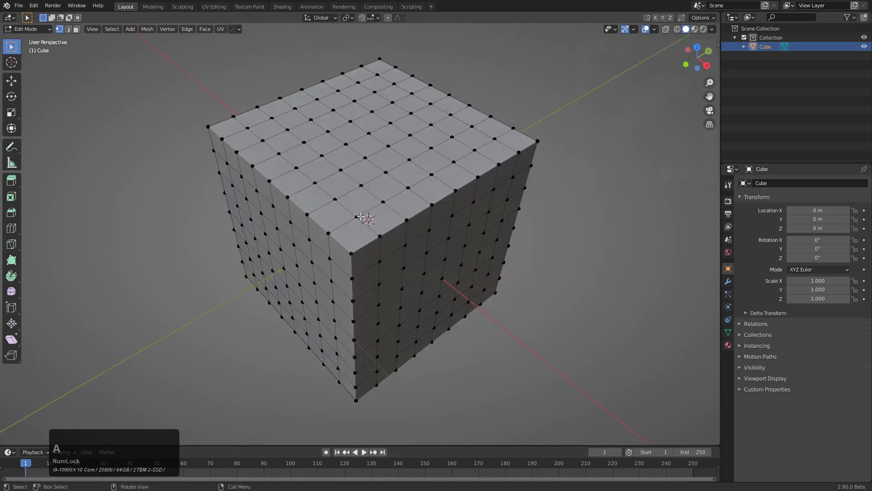
Use Connect Vertex Path to link the top-face vertex nearest the front corner to a central vertex and to a vertex near the back edge
click(355, 216)
key(shift)
key(j)
click(357, 216)
key(shift)
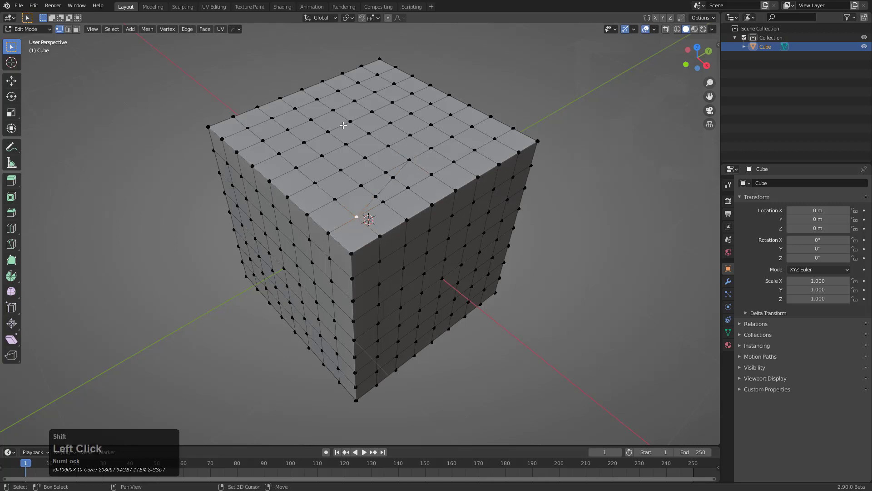
shift+click(335, 111)
key(j)
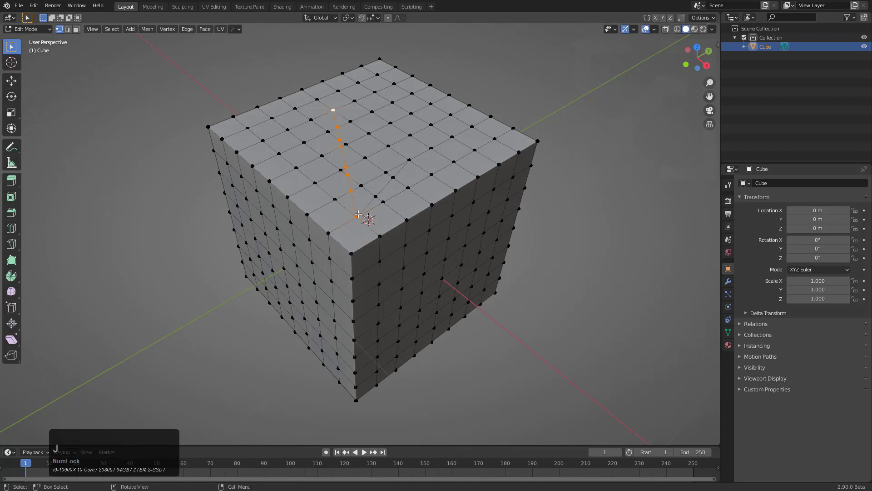
Continue the connected path across the top face from the back vertex to one near the opposite corner, and back to the central vertex
click(333, 110)
key(shift)
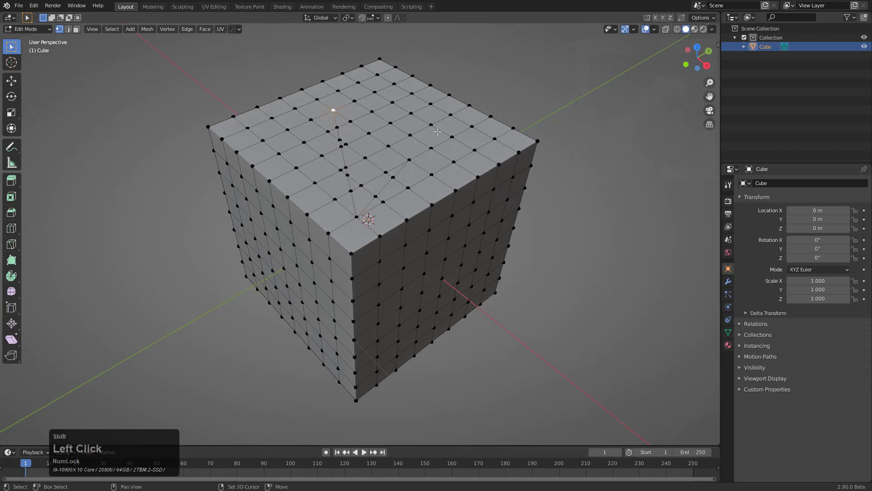
click(494, 138)
shift+click(426, 153)
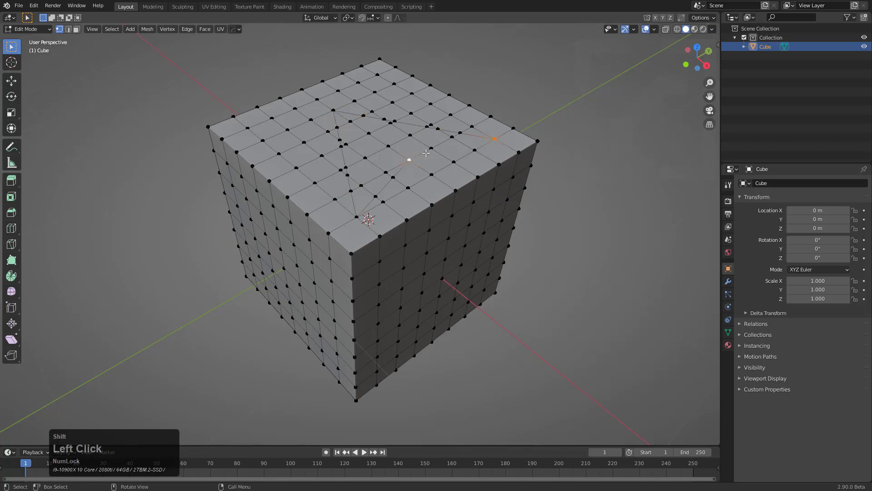
key(j)
Leave Edit Mode to check the Hard Ops version, and return to editing the cube facing its front side
middle_drag(462, 200, 414, 175)
key(Tab)
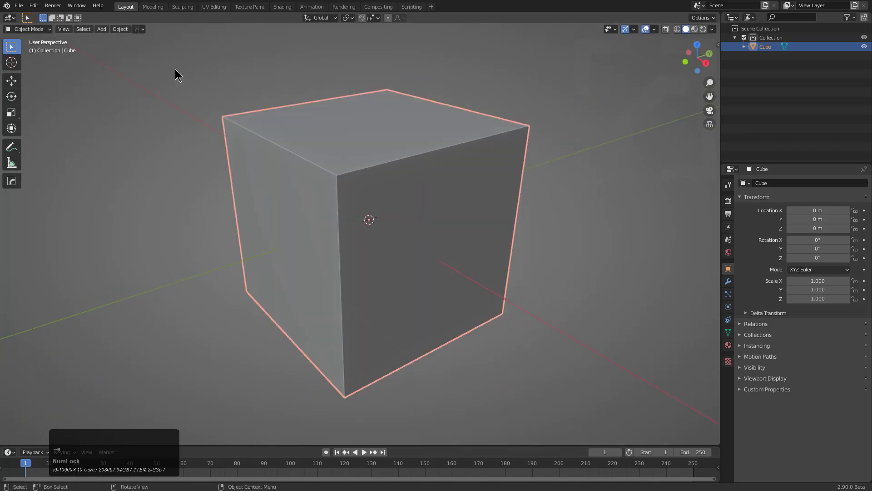
click(142, 29)
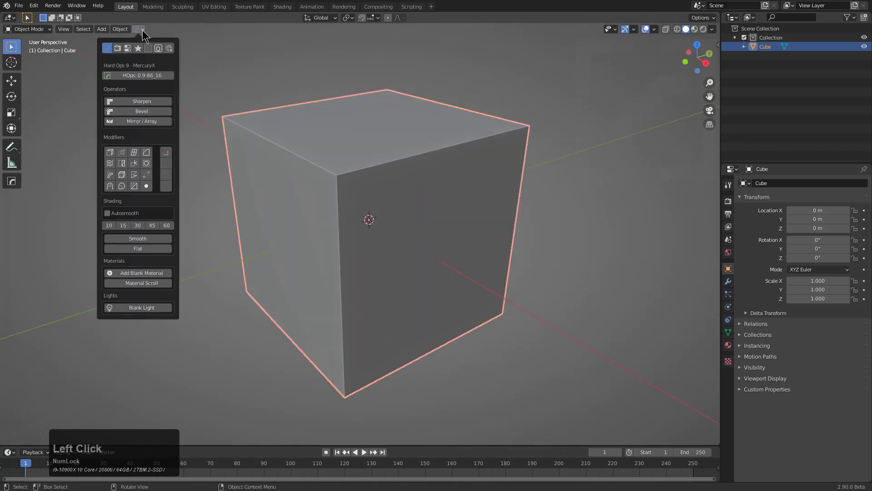
click(147, 78)
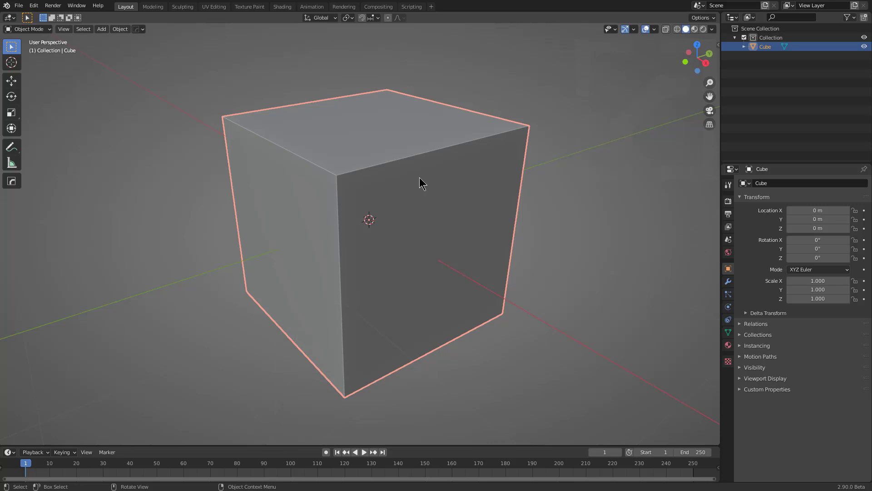
middle_drag(423, 186, 378, 216)
key(Tab)
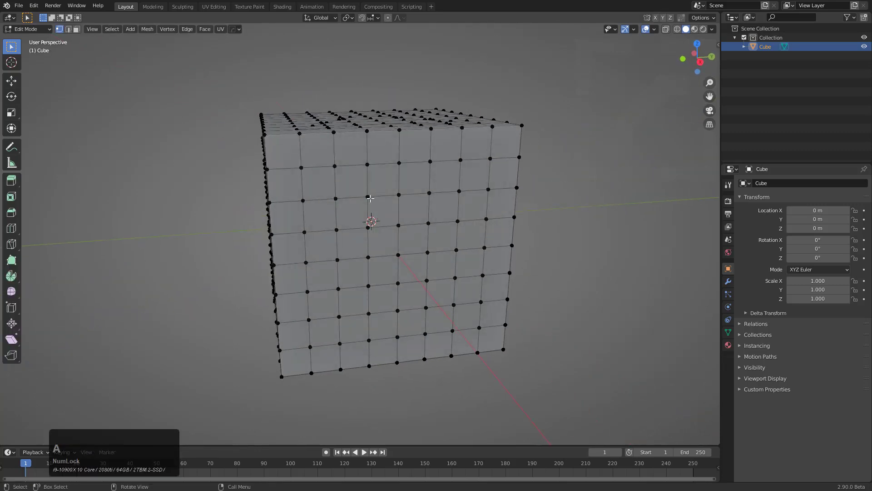
Try Star Connect from five adjacent vertices in one row of the front face to a vertex three rows below the second one
click(338, 202)
shift+click(367, 196)
shift+click(399, 194)
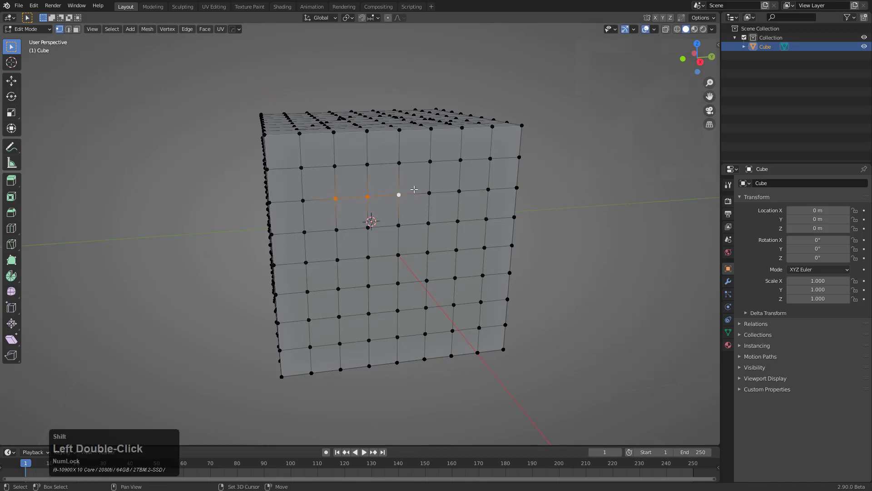
shift+click(430, 192)
shift+click(458, 190)
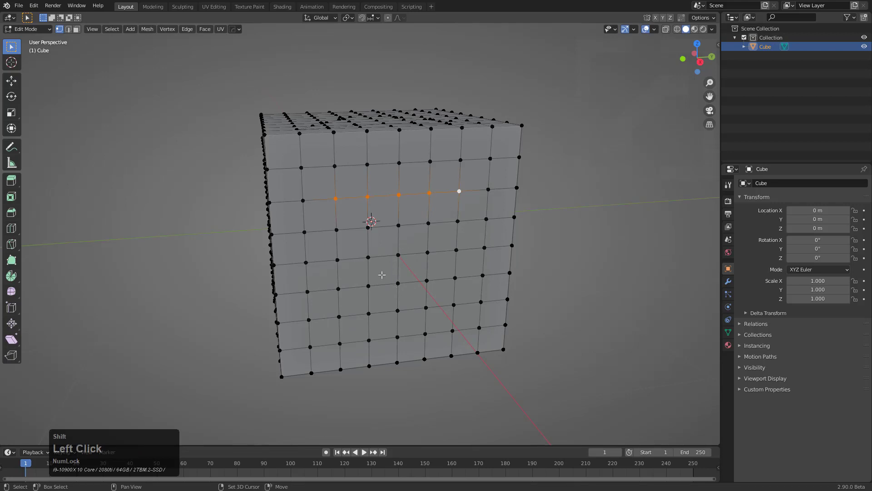
double_click(369, 286)
key(q)
mouse_move(462, 199)
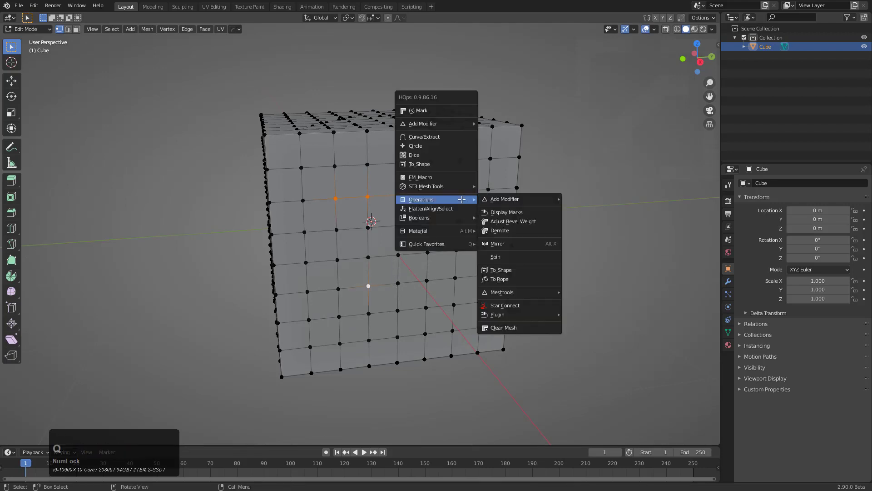
click(502, 305)
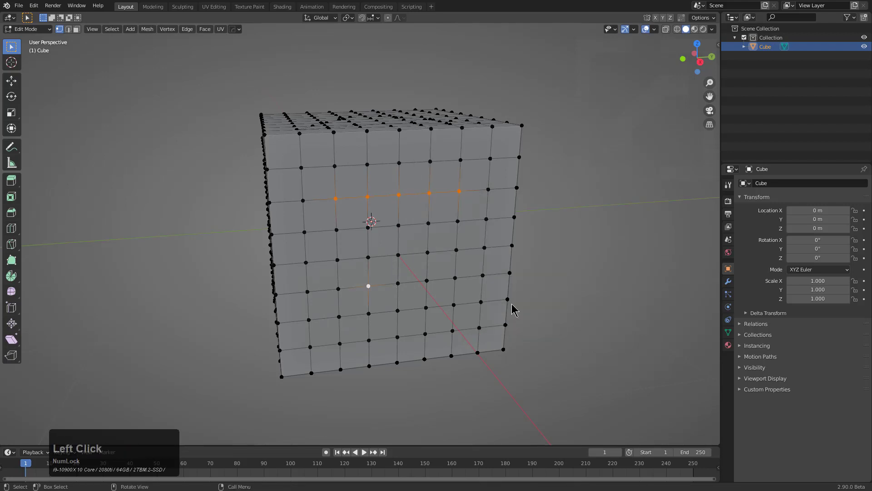
Try Star Connect from three adjacent vertices in a front-face row to the vertex two rows below the middle one
middle_drag(399, 207, 358, 186)
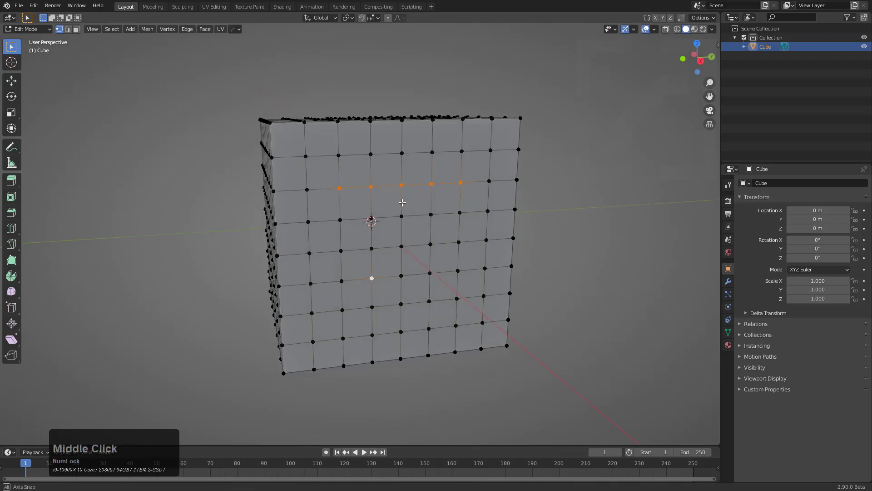
click(340, 188)
click(339, 187)
shift+click(371, 187)
shift+click(401, 185)
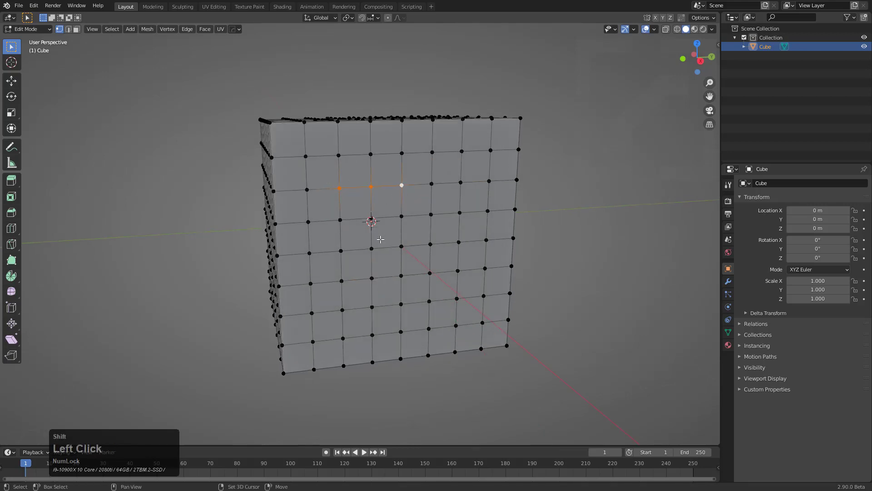
shift+double_click(373, 249)
key(q)
mouse_move(407, 203)
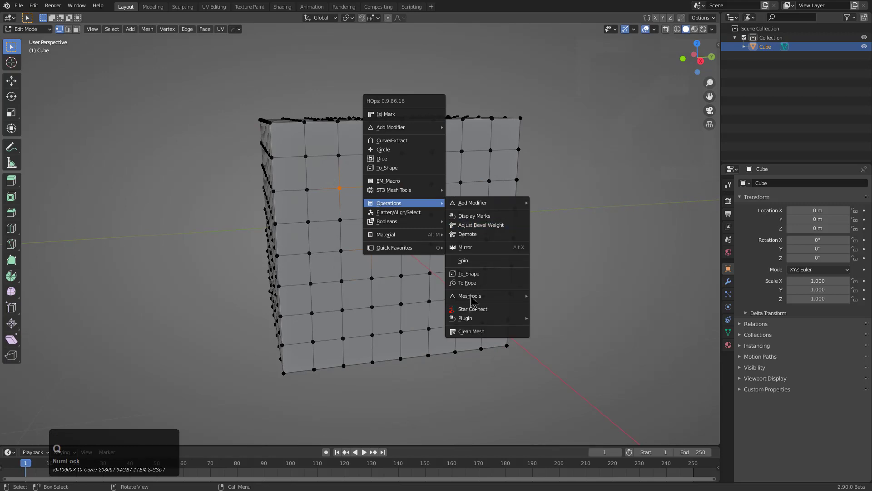
click(472, 309)
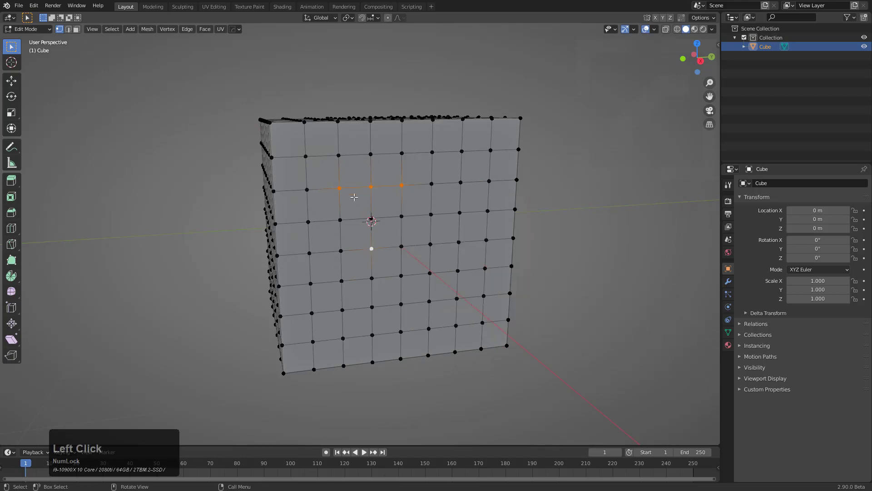
Try Star Connect on the same four vertices with the outer vertex of the three-vertex row as the active one
click(371, 245)
shift+click(371, 186)
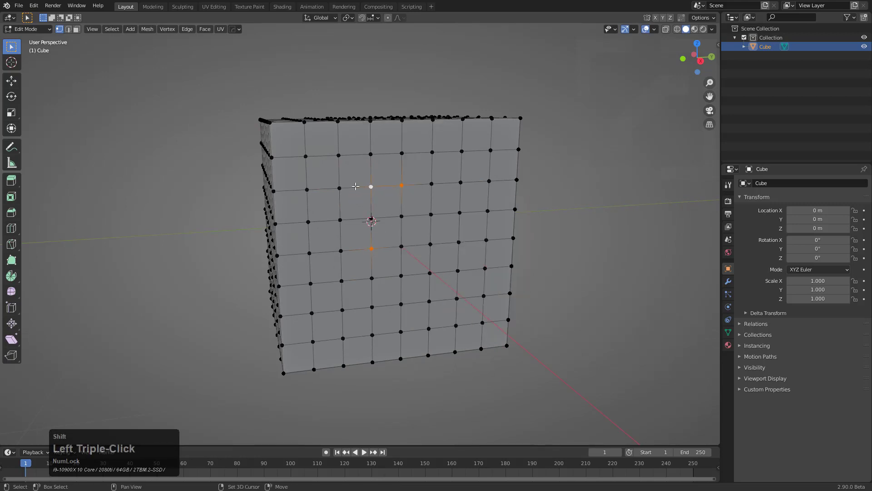
shift+click(339, 188)
key(q)
mouse_move(477, 206)
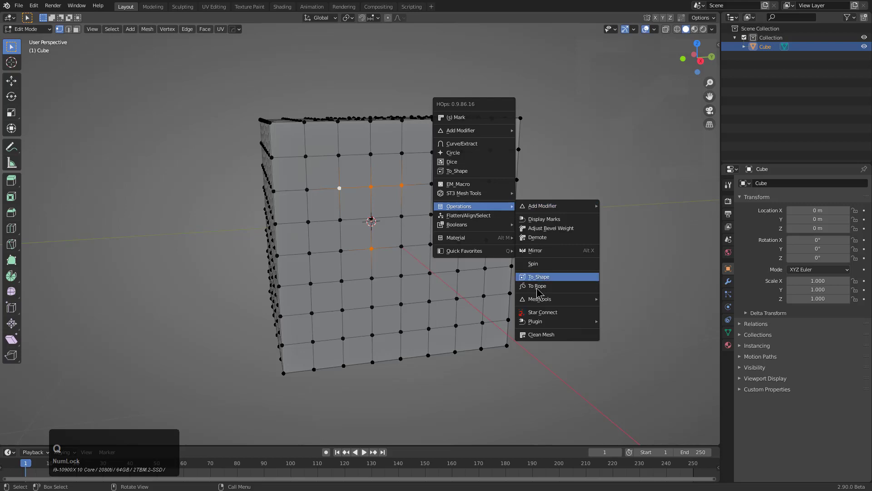
click(542, 312)
Toggle the system console to check on the Star Connect operation
scroll(412, 212, up, 2)
middle_drag(413, 214, 416, 221)
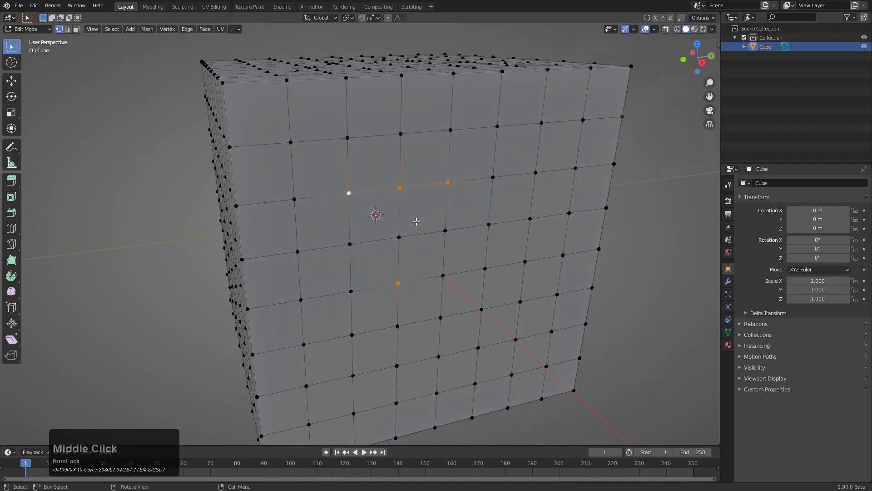
click(76, 6)
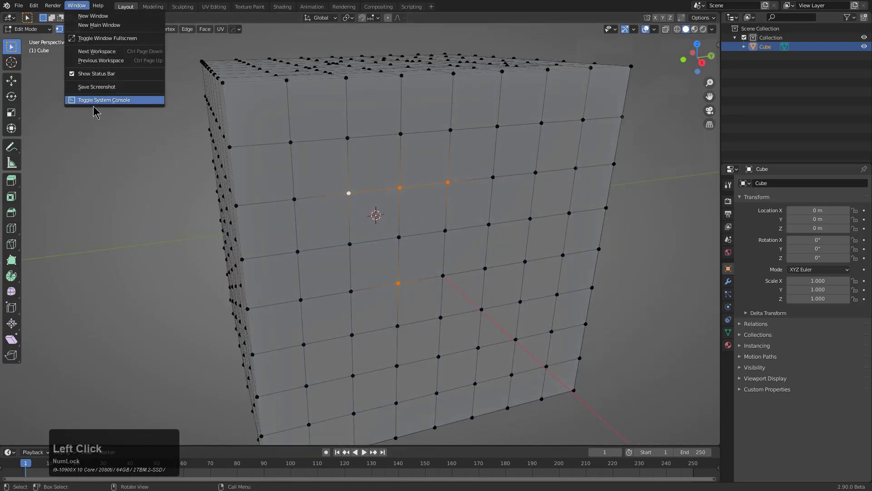
click(94, 107)
click(394, 215)
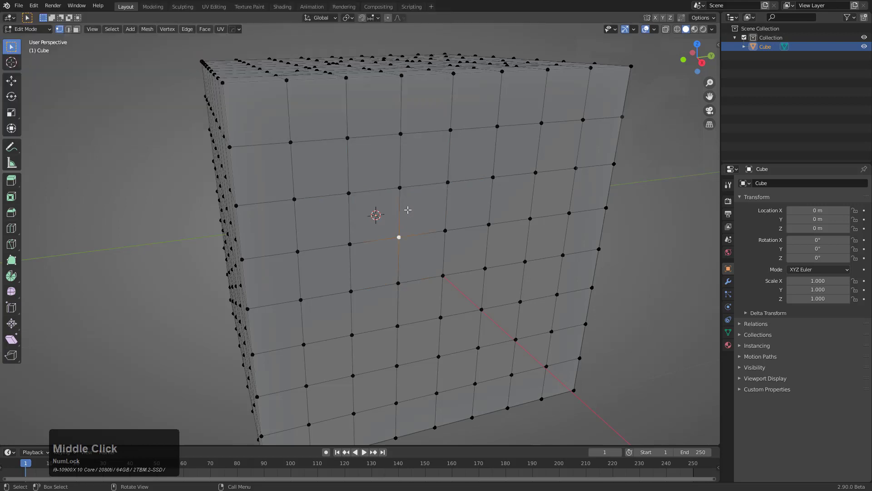
middle_drag(407, 208, 404, 216)
click(401, 206)
key(g)
right_click(406, 227)
click(387, 203)
key(g)
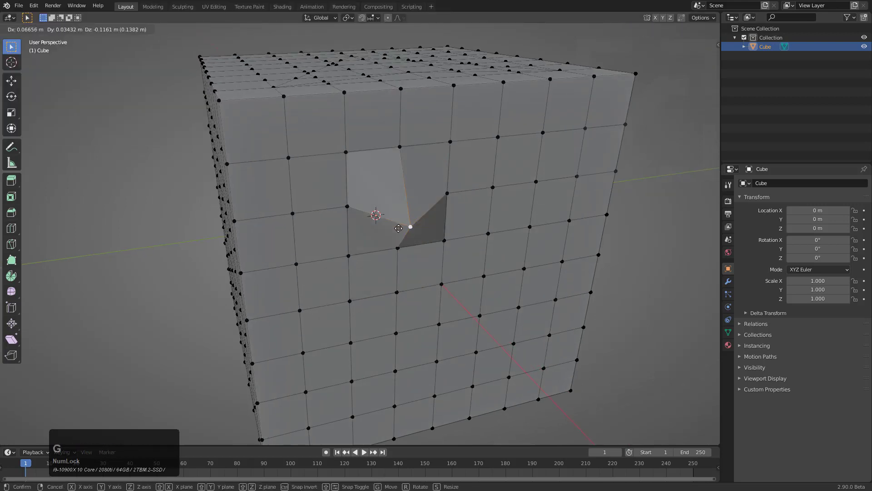
right_click(406, 223)
shift+click(446, 197)
shift+click(445, 236)
key(c)
right_click(453, 230)
key(alt+a)
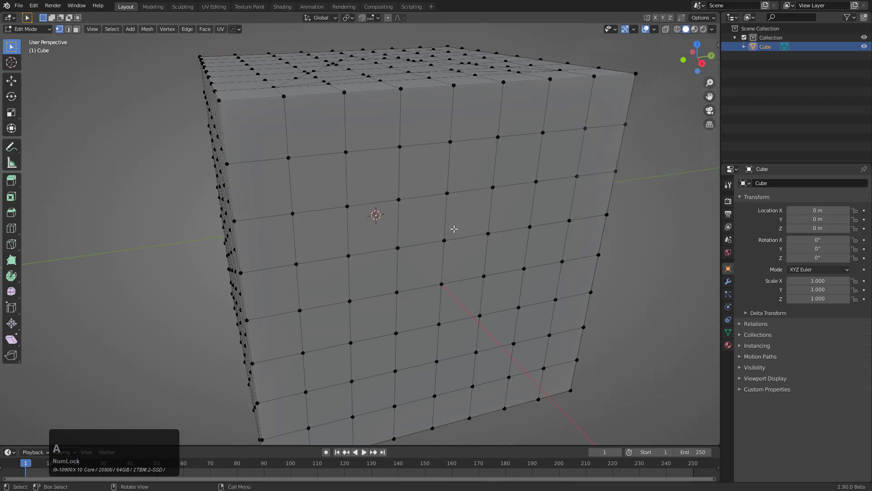
Circle-select a patch of vertices mid front face, add a separate vertex near the upper corner as the active one, and run Star Connect twice
key(c)
scroll(450, 230, up, 2)
scroll(447, 229, down, 2)
mouse_move(448, 229)
mouse_down()
mouse_move(411, 209)
mouse_move(388, 265)
mouse_move(439, 262)
mouse_up()
right_click(438, 262)
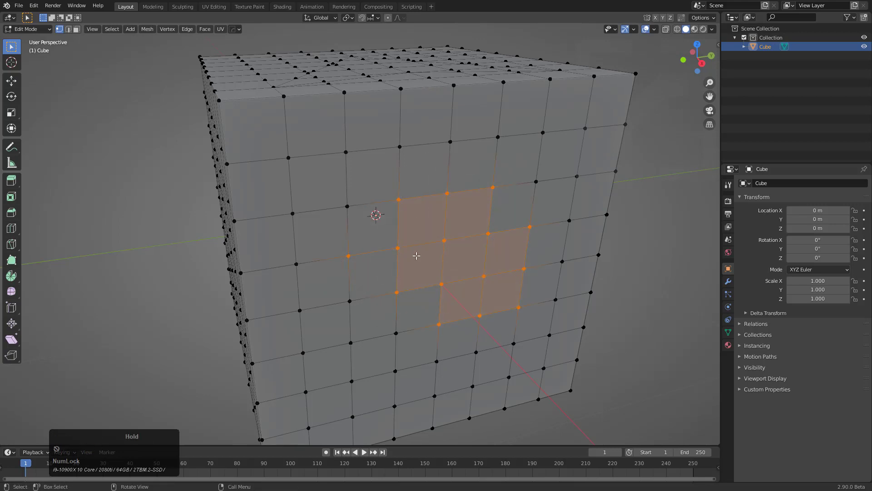
shift+click(295, 160)
key(q)
mouse_move(406, 180)
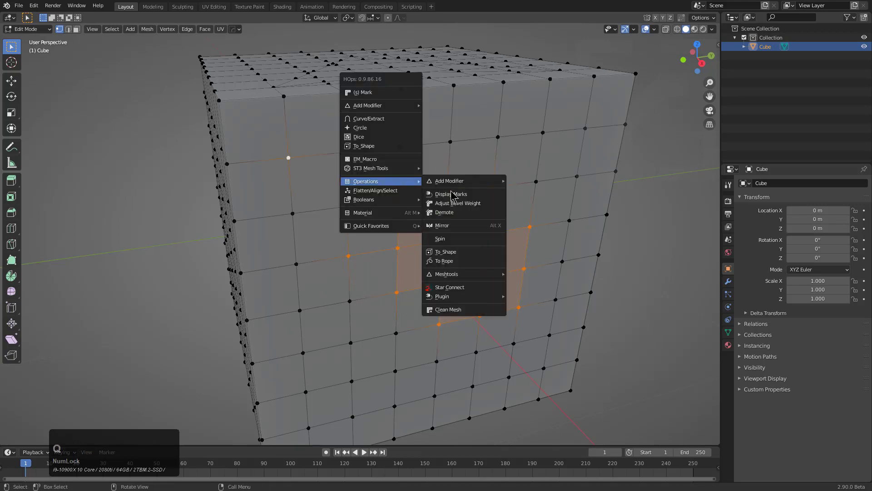
click(443, 288)
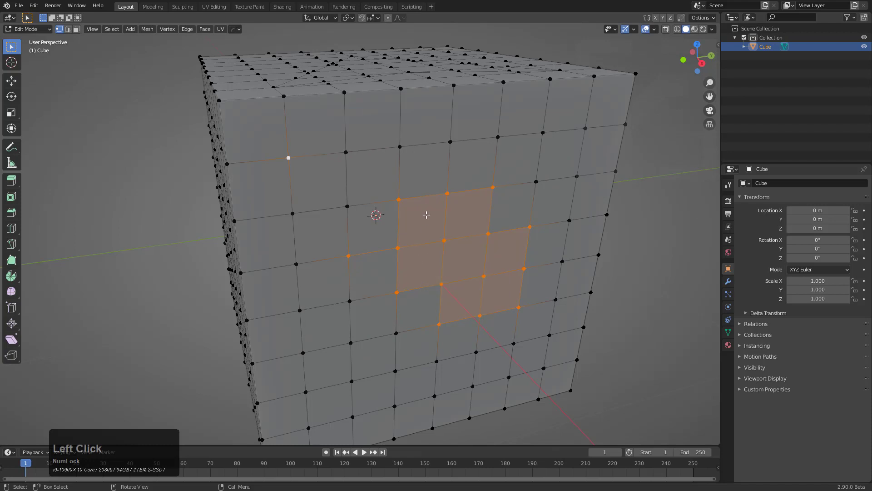
key(q)
mouse_move(425, 203)
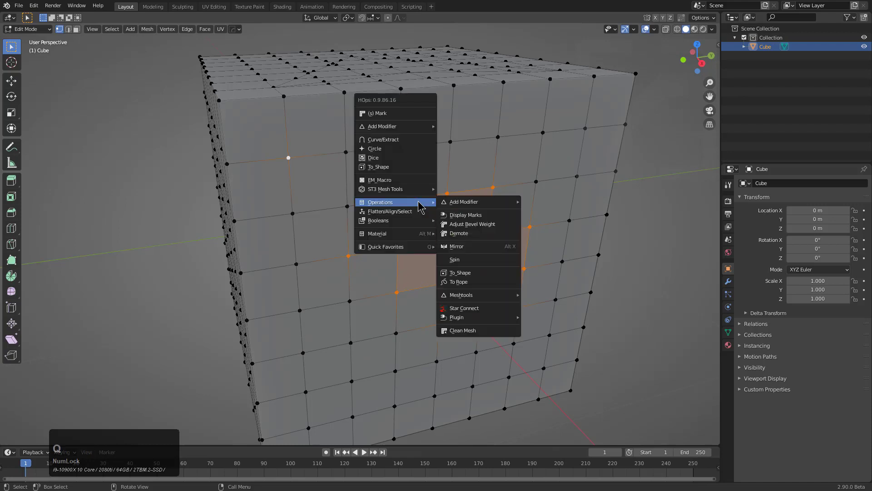
click(470, 310)
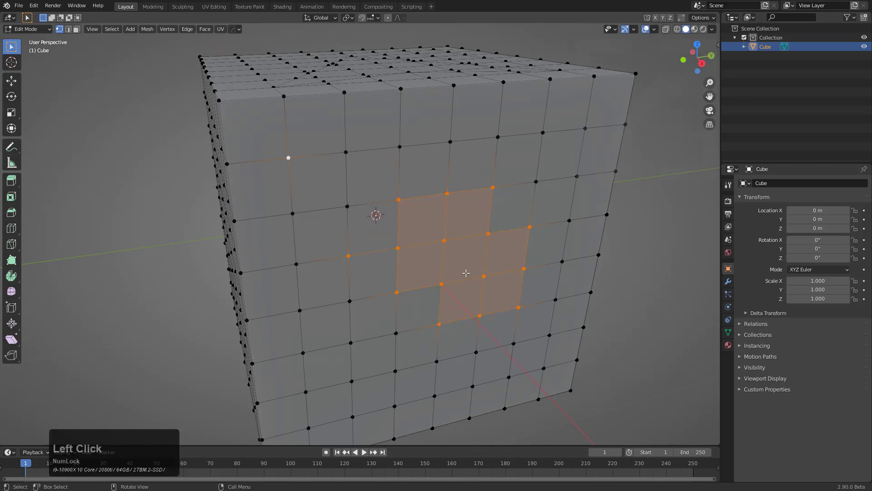
Try Star Connect on the patch with the middle vertex of its lower edge active, and undo it
key(2)
key(1)
key(2)
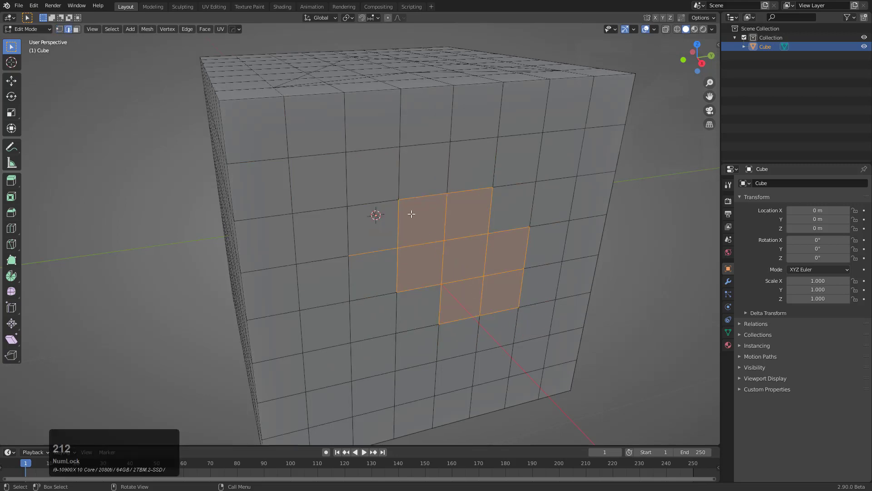
key(q)
click(438, 305)
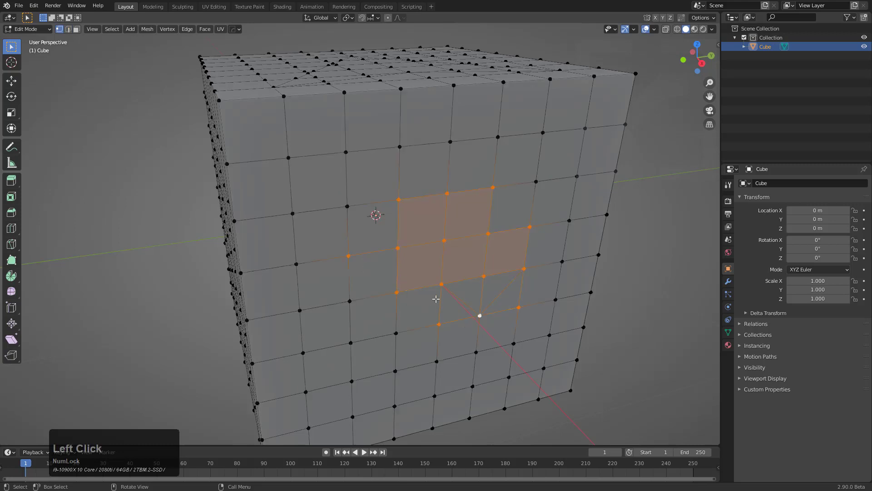
middle_drag(460, 299, 442, 288)
key(z)
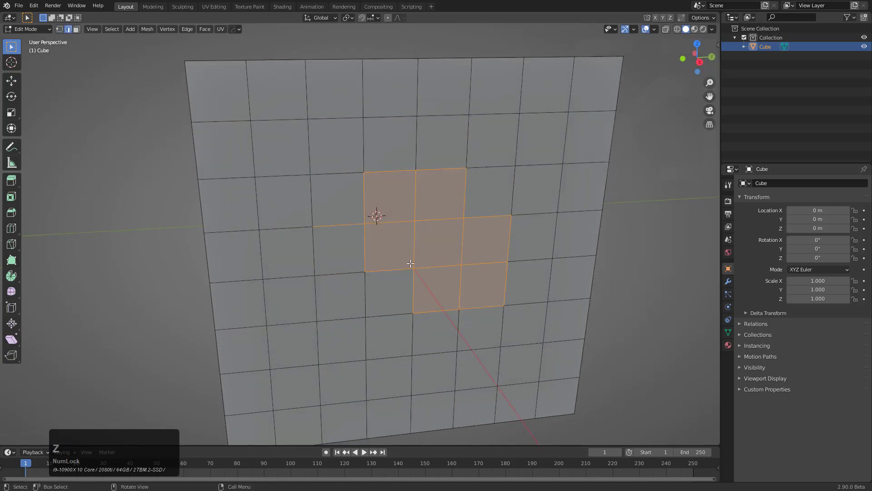
In vertex mode, deselect the middle vertex of the patch's lower edge, make the vertex directly below it active, and run Star Connect
key(1)
shift+click(458, 311)
shift+click(457, 350)
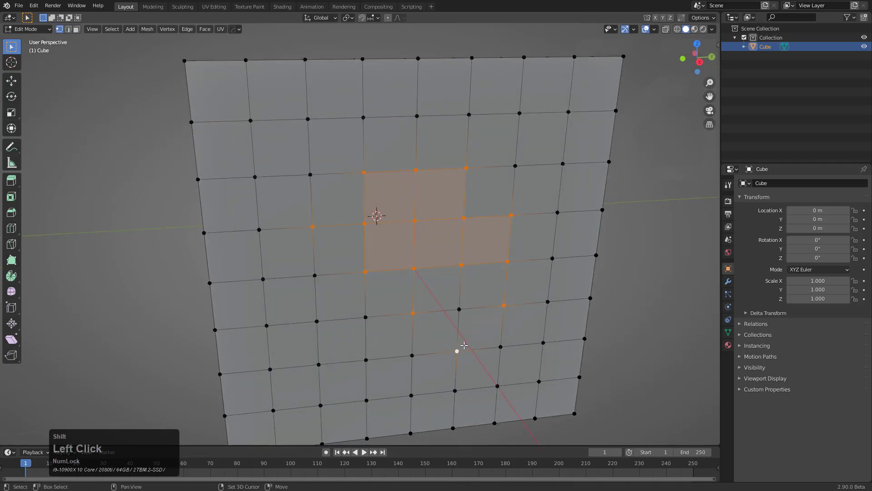
key(q)
mouse_move(478, 338)
click(500, 443)
Star-connect two vertices lying two columns apart in one row to the active vertex one row above, midway between them
middle_drag(485, 374, 412, 276)
click(411, 261)
shift+click(497, 254)
shift+click(452, 210)
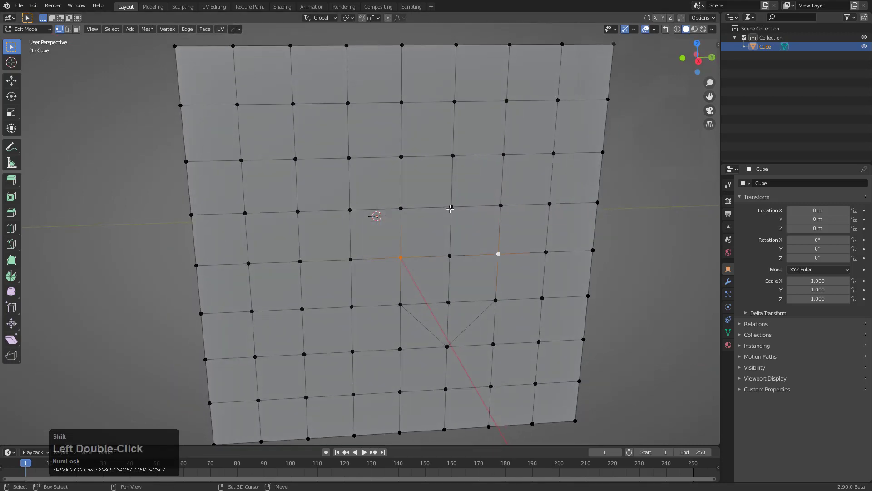
key(q)
mouse_move(518, 226)
click(551, 336)
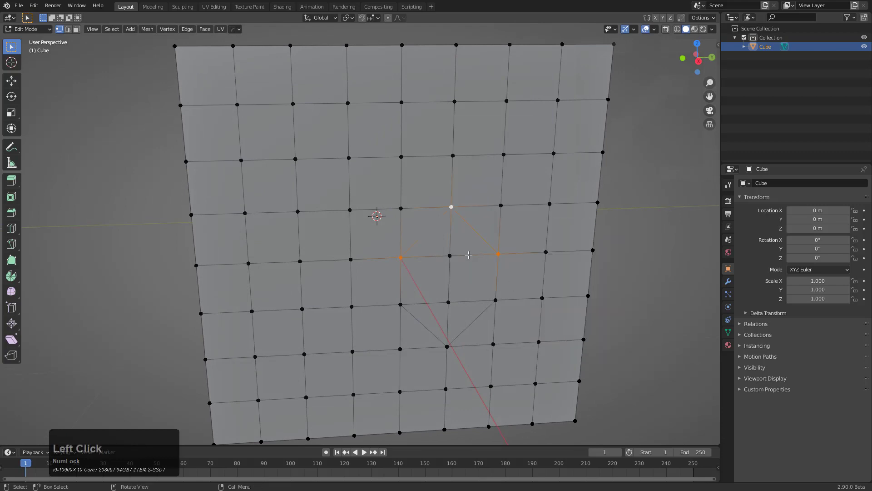
Try Star Connect on the third and fourth vertices of the second row plus the third and fifth of the third row, second-row third vertex active
middle_drag(469, 255, 453, 237)
click(403, 193)
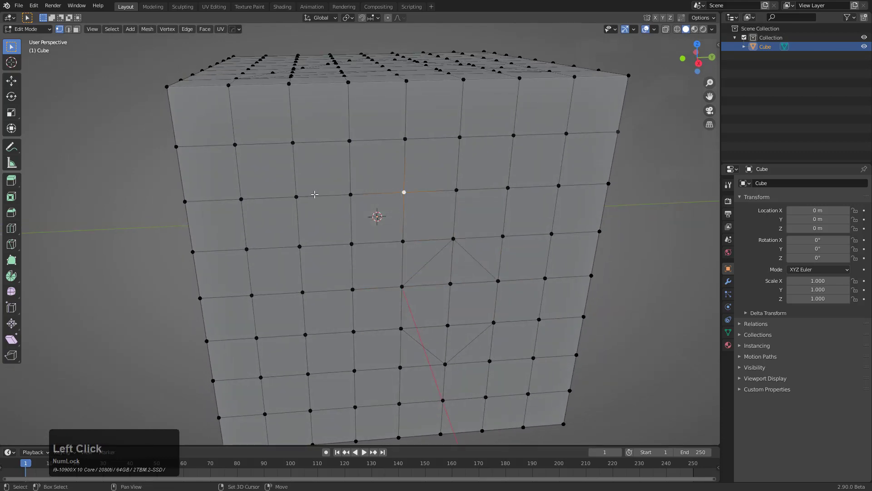
shift+click(296, 196)
shift+click(293, 143)
key(q)
mouse_move(420, 200)
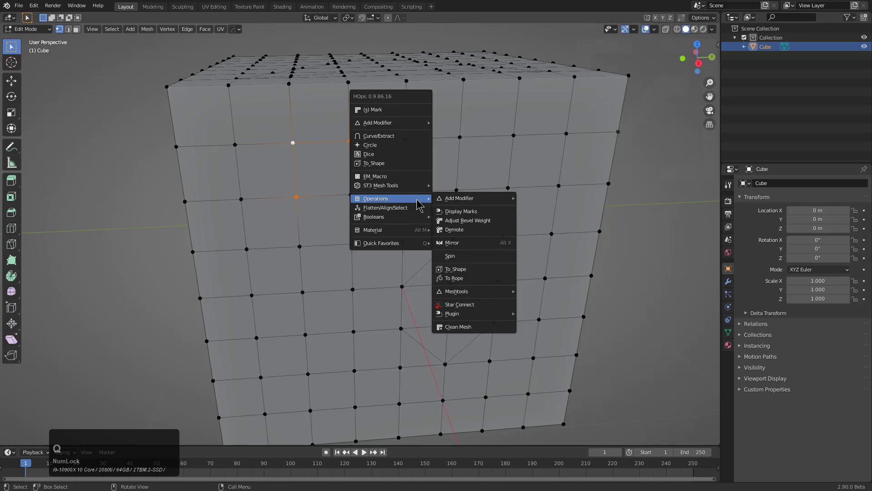
click(459, 305)
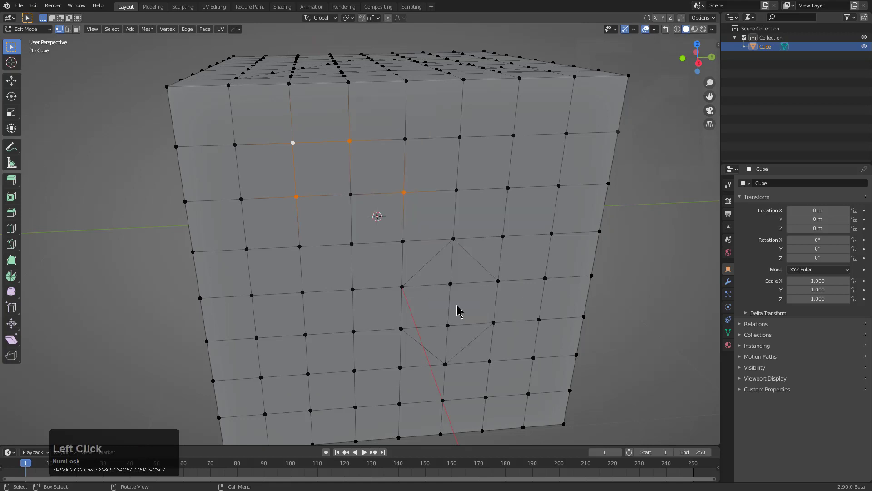
Try Star Connect between the third and fifth vertices of the face's third row, with the fifth active
click(298, 196)
shift+click(404, 192)
key(q)
mouse_move(412, 198)
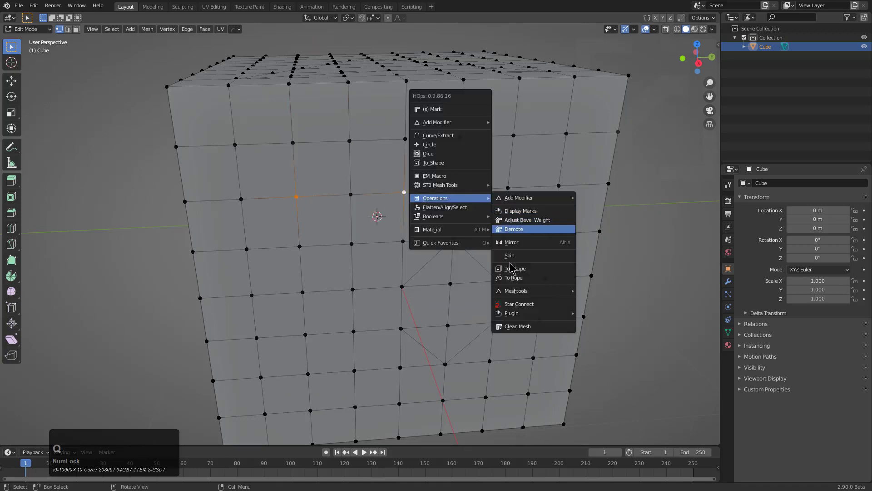
click(521, 304)
Select the third vertex of the third row and the fifth vertex of the second row, and try Star Connect on them
click(297, 197)
shift+click(405, 139)
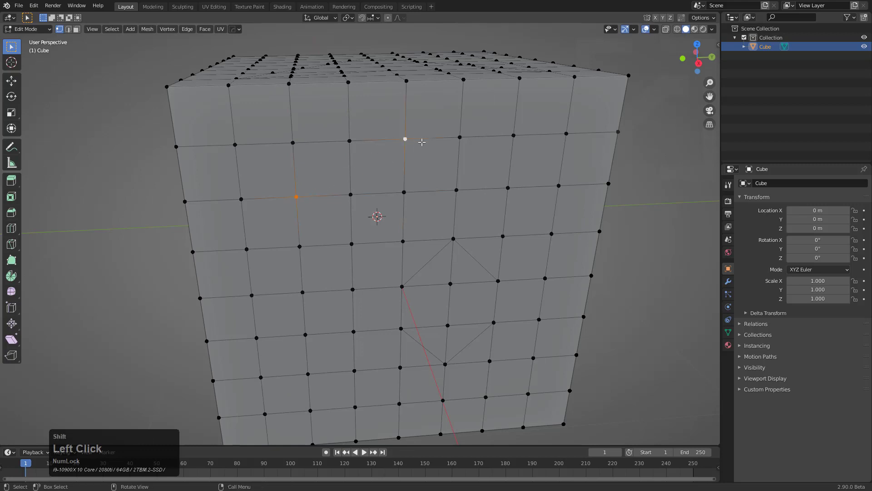
key(q)
mouse_move(409, 142)
click(479, 252)
Add the fourth vertex of the second row and the fifth of the third row, the latter active, and run Star Connect
shift+click(350, 141)
shift+click(404, 192)
key(q)
mouse_move(512, 202)
click(554, 295)
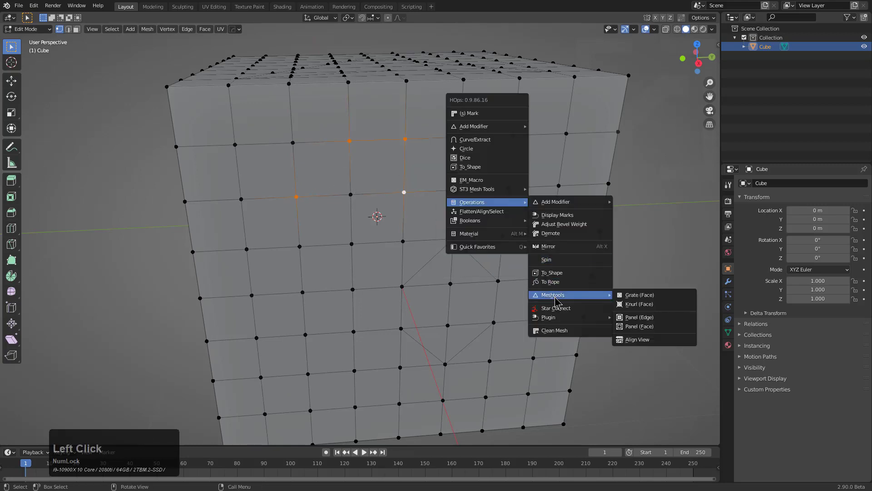
click(556, 308)
Try Star Connect on the sixth and seventh vertices of the second row with the fourth-row vertex of the sixth column active
click(459, 136)
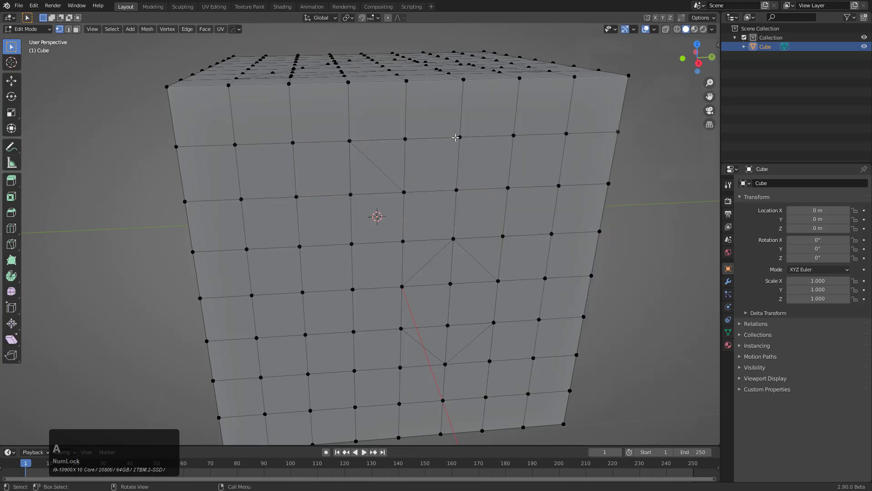
shift+click(513, 135)
shift+click(453, 238)
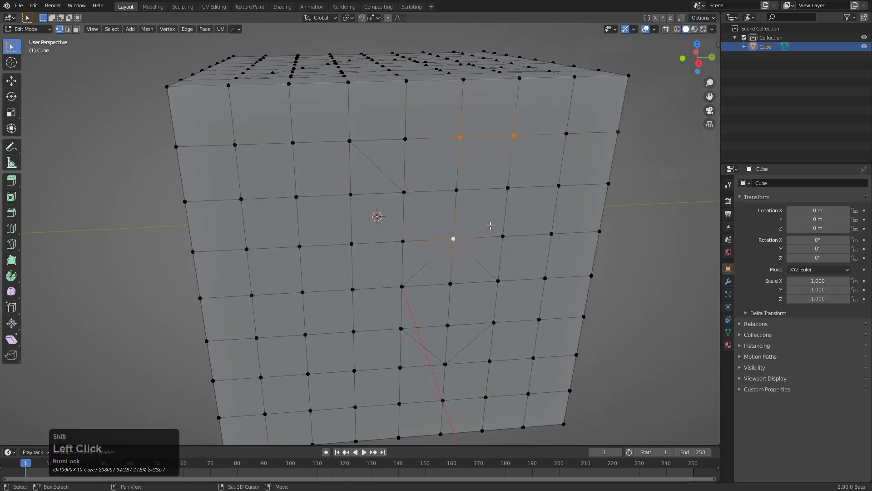
key(q)
mouse_move(522, 197)
click(554, 293)
click(567, 306)
Try Star Connect on the third-row seventh and second-row eighth vertices, with the third-row eighth vertex active
click(508, 188)
shift+click(566, 134)
shift+click(559, 185)
key(q)
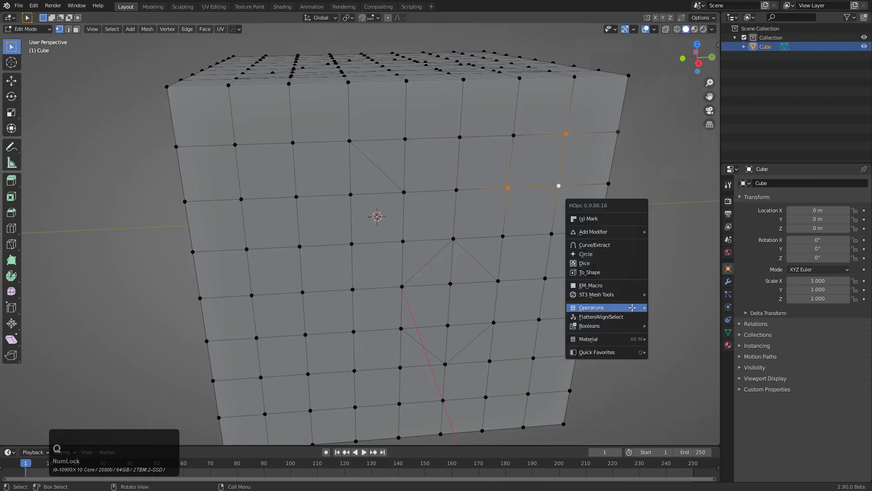
click(683, 415)
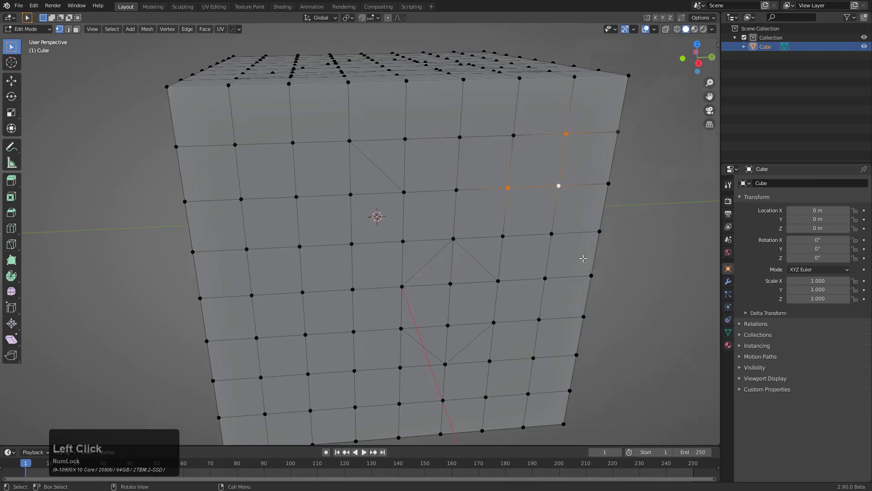
Run Star Connect on the fourth-row eighth and seventh vertices and the third-row seventh vertex, with the second-row eighth vertex active
click(550, 232)
shift+click(504, 236)
shift+click(509, 187)
shift+click(563, 133)
key(q)
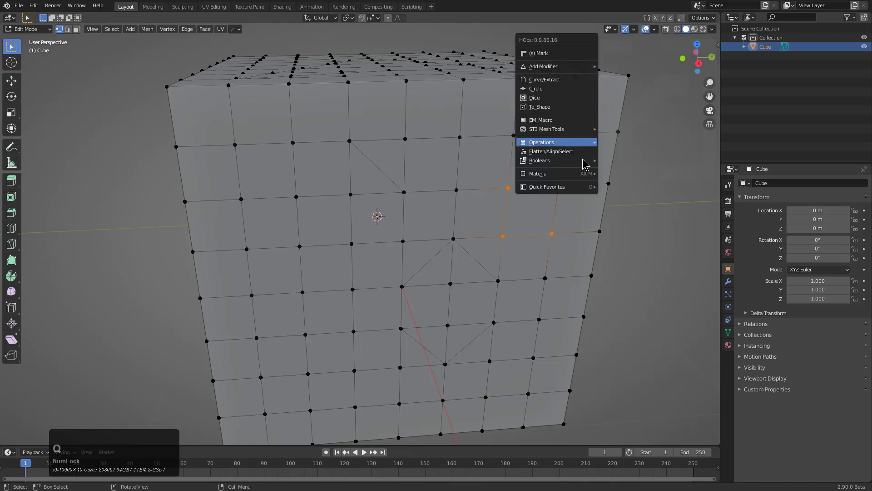
mouse_move(572, 142)
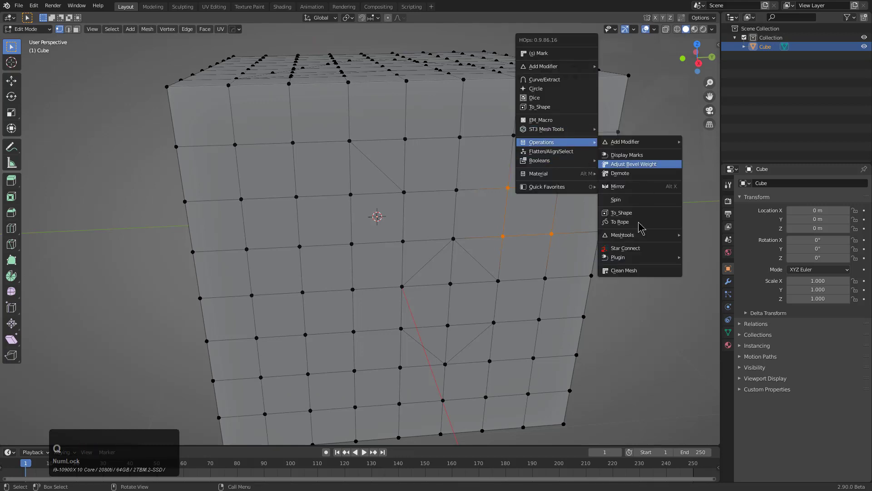
click(635, 249)
Circle-select the third- and fourth-row vertices of the fourth column on the adjacent undivided cube face and dissolve them
mouse_move(558, 196)
middle_down()
mouse_move(450, 208)
mouse_move(466, 224)
mouse_move(416, 205)
mouse_move(394, 215)
middle_up()
key(c)
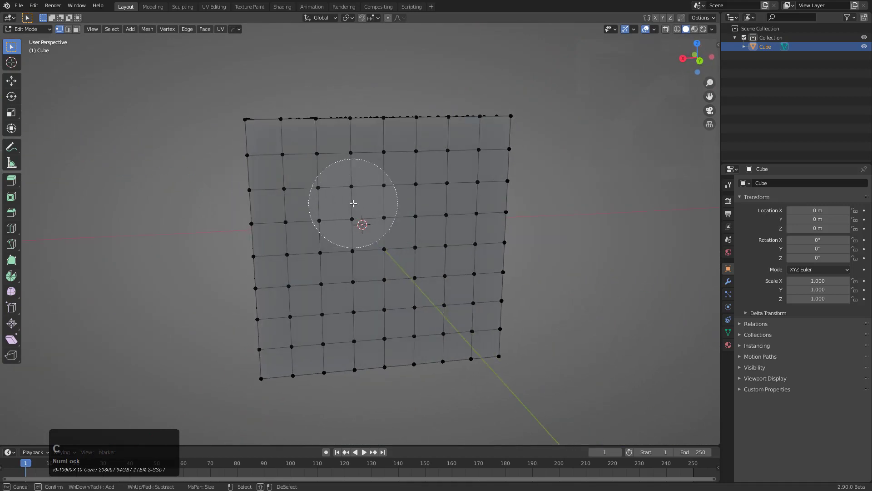
scroll(346, 191, up, 3)
click(347, 191)
key(ctrl+x)
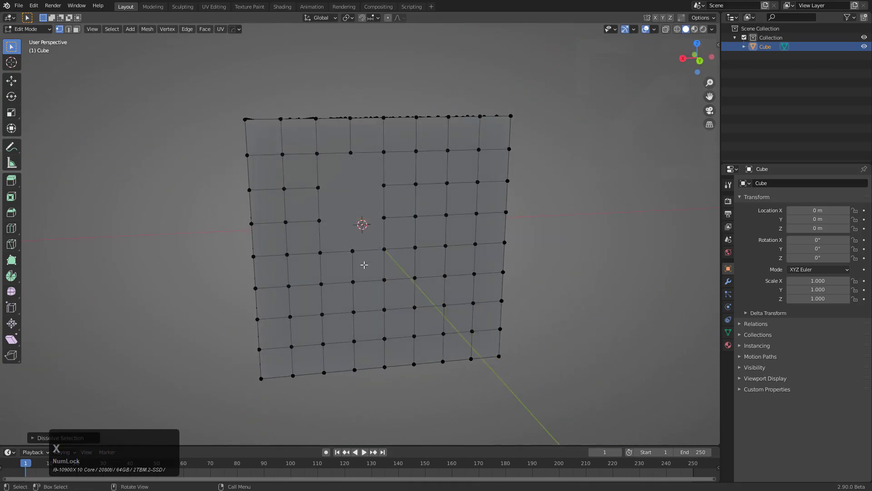
Dissolve the sixth- and seventh-row vertices of the seventh column, the seventh-row vertex of the fourth, and the fifth-row vertex of the second
key(c)
drag(445, 281, 446, 298)
right_click(445, 288)
key(ctrl+x)
click(344, 308)
key(ctrl+x)
click(287, 254)
key(ctrl+x)
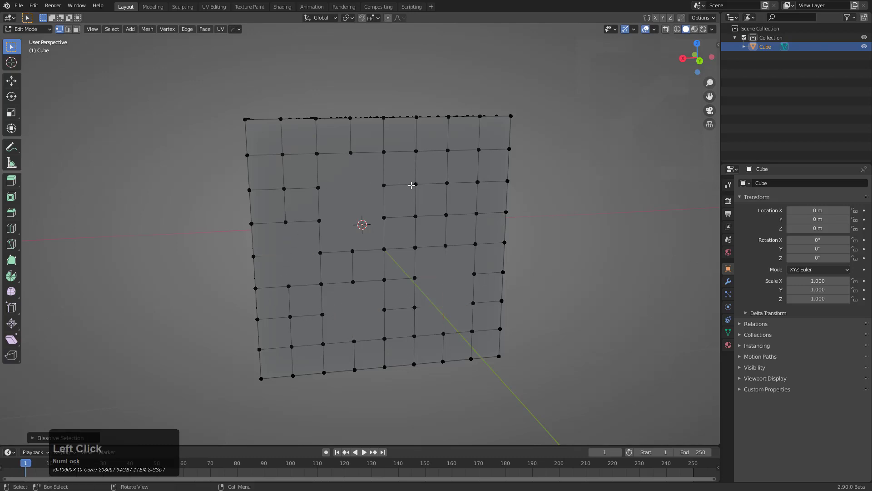
Dissolve the third-row vertices of the sixth and seventh columns and the sixth column's fourth- and fifth-row vertices
click(415, 185)
key(ctrl+x)
click(447, 182)
key(ctrl+x)
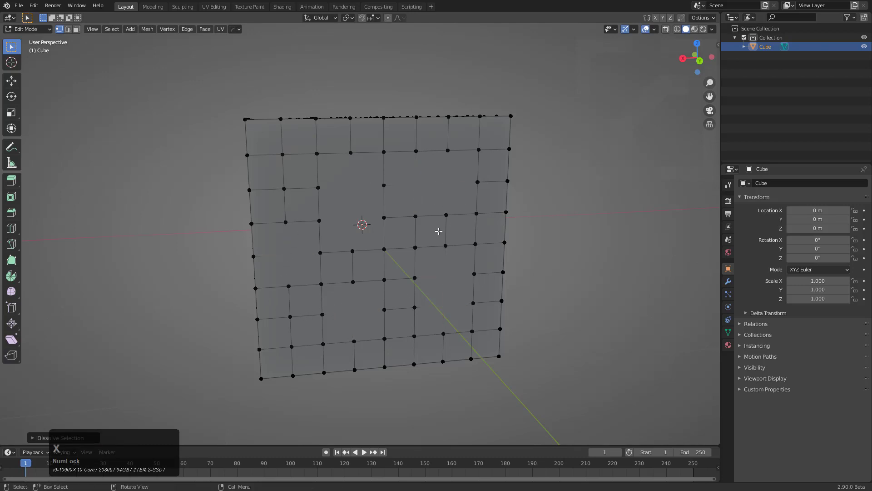
click(415, 217)
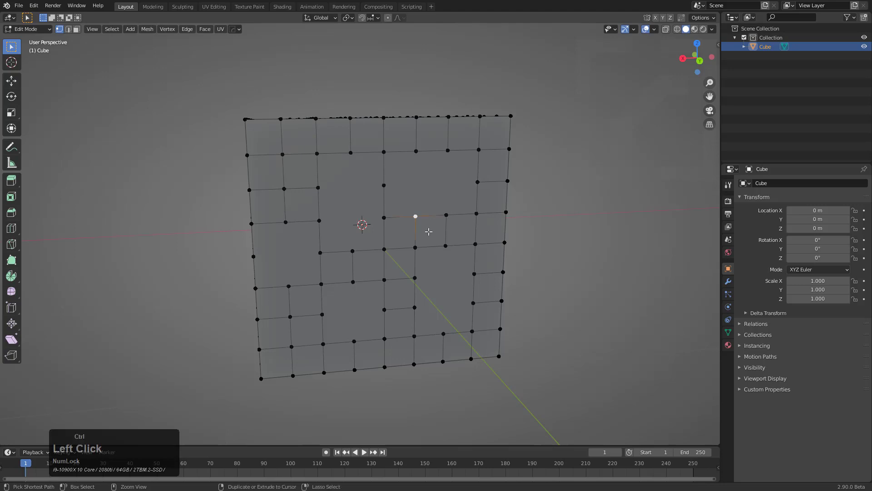
key(ctrl+x)
click(414, 247)
key(ctrl+x)
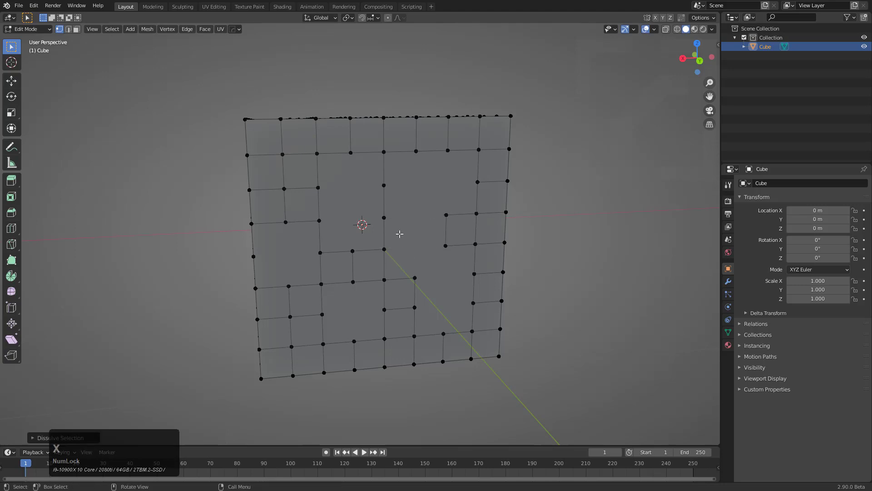
Star-connect the third-row vertices of the third and eighth columns to the face's center vertex as the active one
click(318, 187)
shift+click(477, 182)
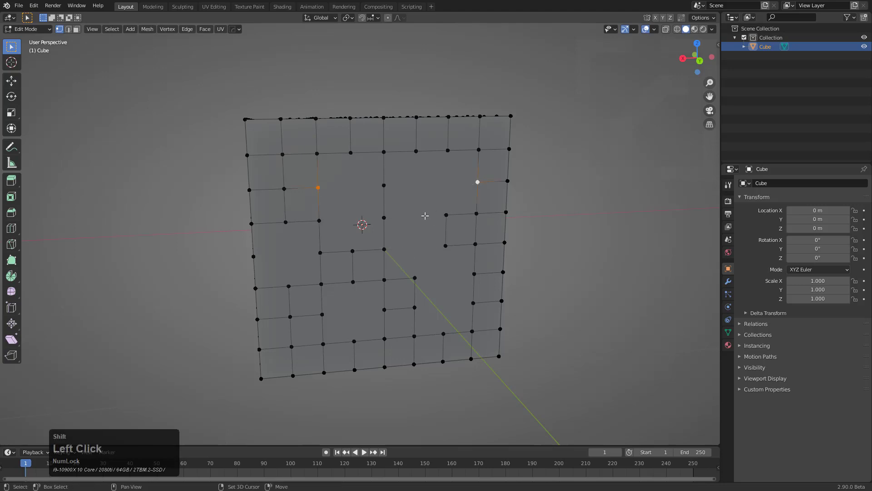
shift+click(385, 247)
right_click(500, 224)
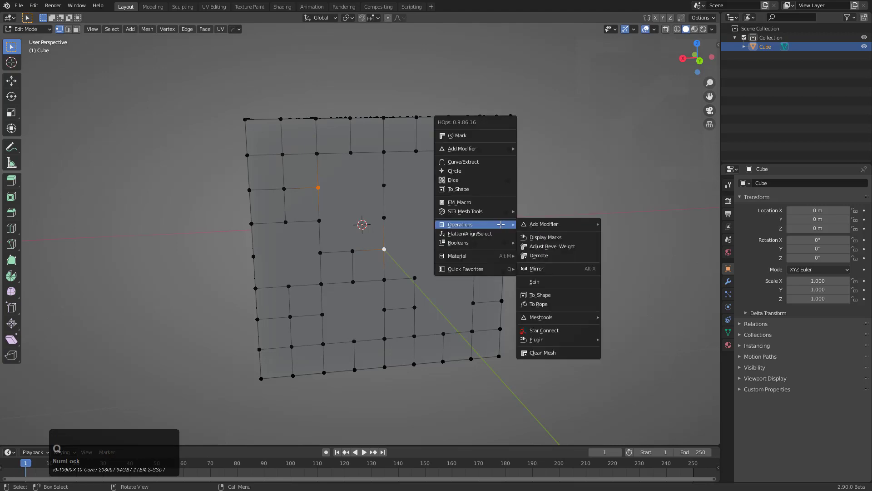
click(546, 336)
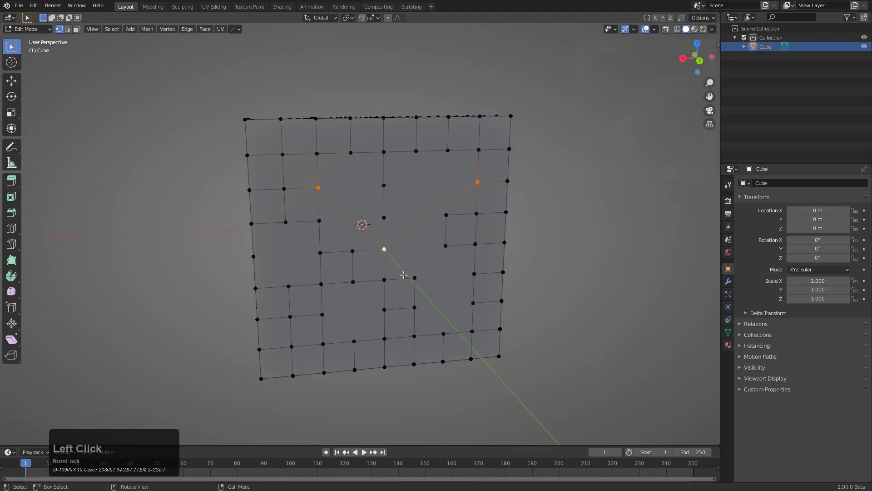
Run Star Connect on three second-row vertices and the third column's third-row vertex, with the sixth-row vertex of the sixth column active
click(448, 150)
shift+click(416, 151)
shift+click(350, 152)
shift+click(318, 187)
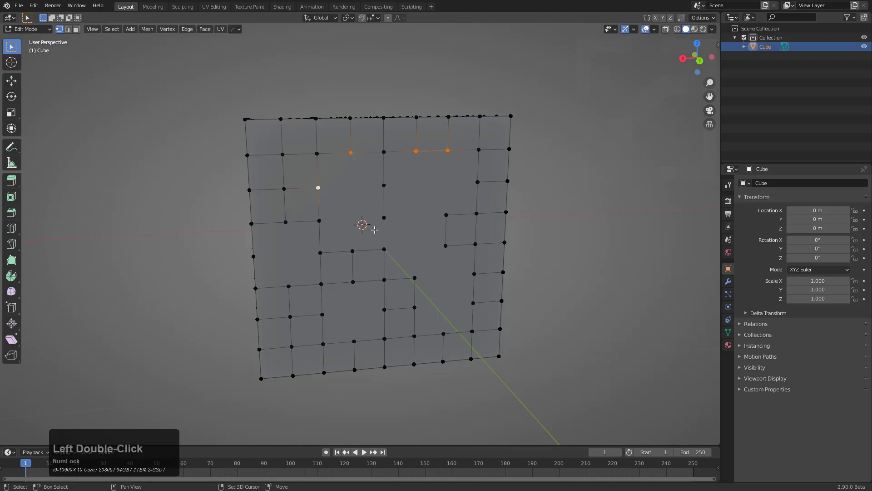
shift+click(414, 278)
right_click(415, 279)
click(497, 328)
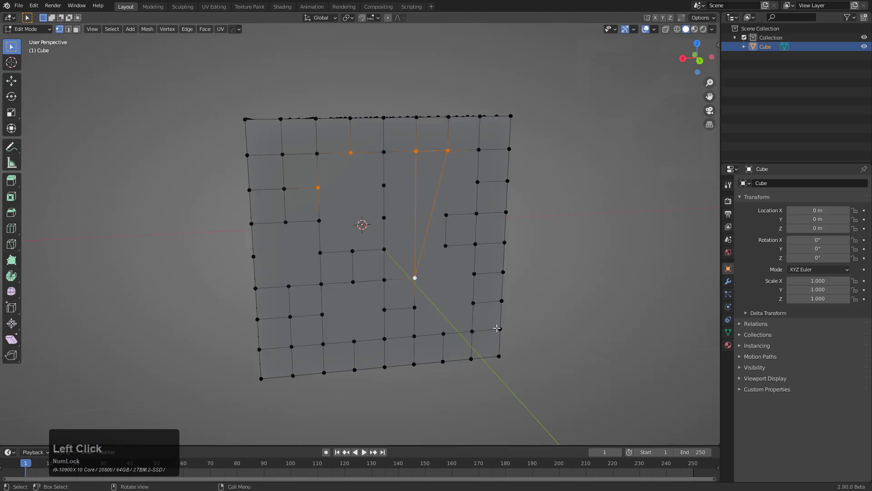
Clear the star connections and dissolve the vertices and edge of the vertical line dividing the face's open middle area
click(413, 277)
double_click(383, 186)
key(ctrl+x)
key(2)
click(386, 198)
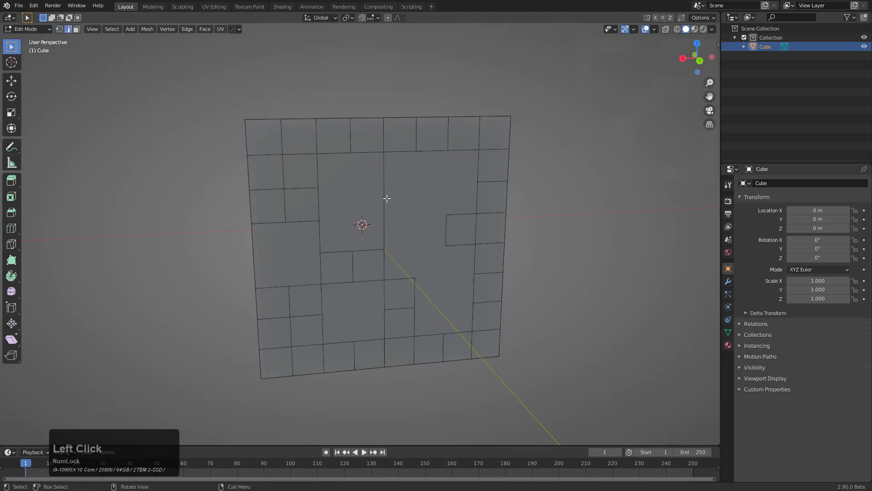
key(ctrl+x)
key(1)
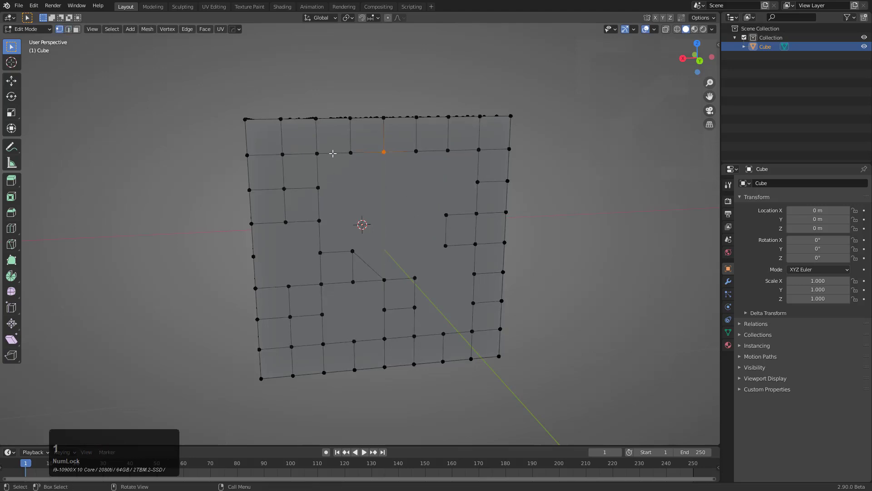
Star-connect the second-row path of six vertices, third to eighth column, to the active sixth-row vertex of the sixth column
click(317, 153)
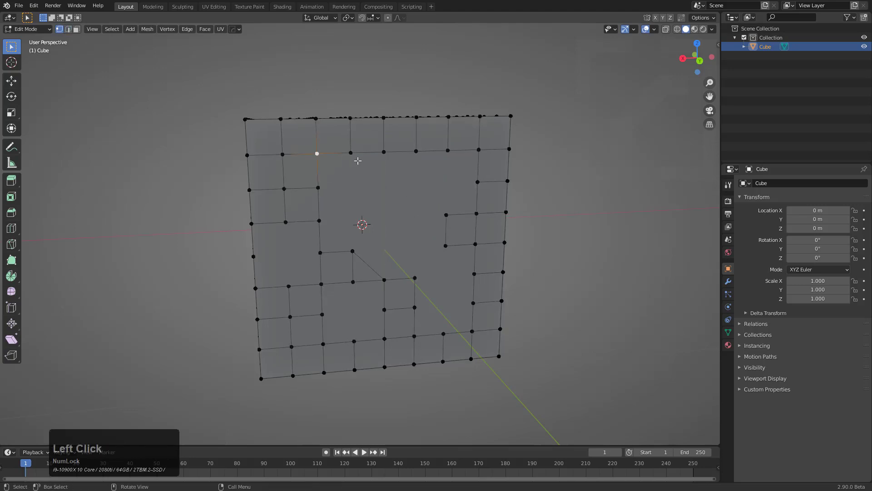
ctrl+click(479, 150)
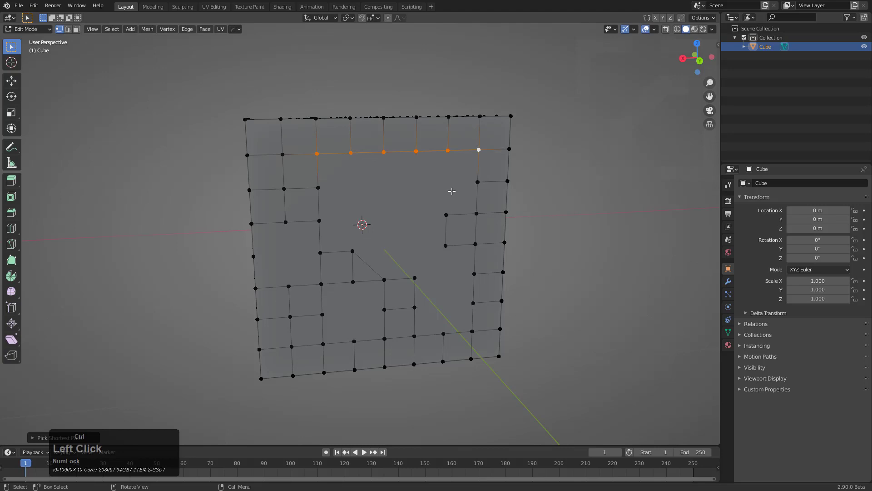
shift+click(415, 278)
key(q)
mouse_move(452, 204)
click(494, 310)
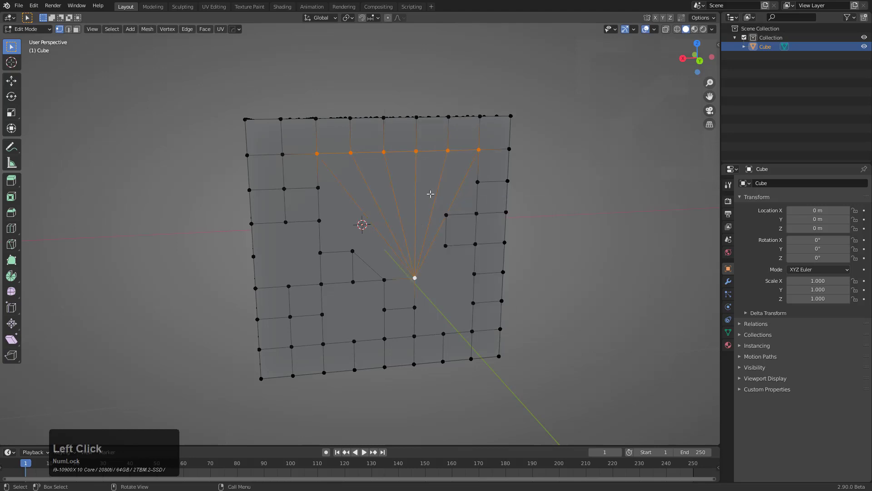
Dissolve the small square's free vertical edge beside the eighth column, and dissolve the hub vertex where the star edges meet
key(2)
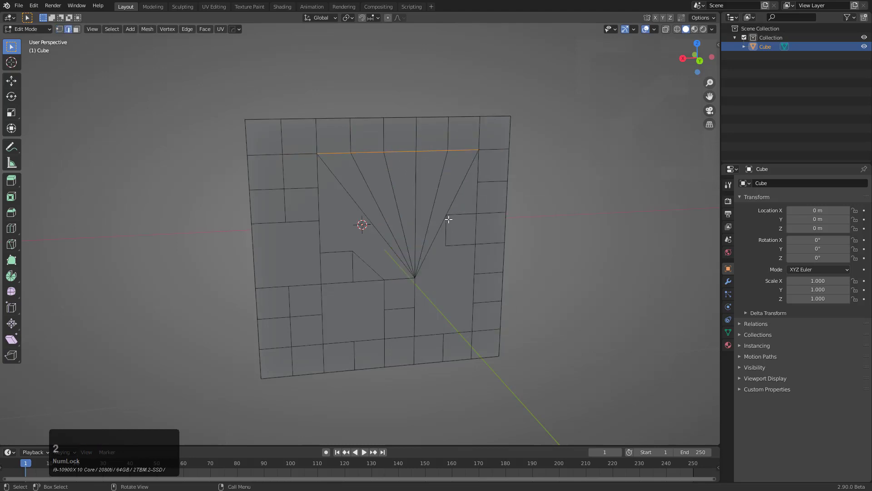
click(447, 225)
key(ctrl+x)
key(1)
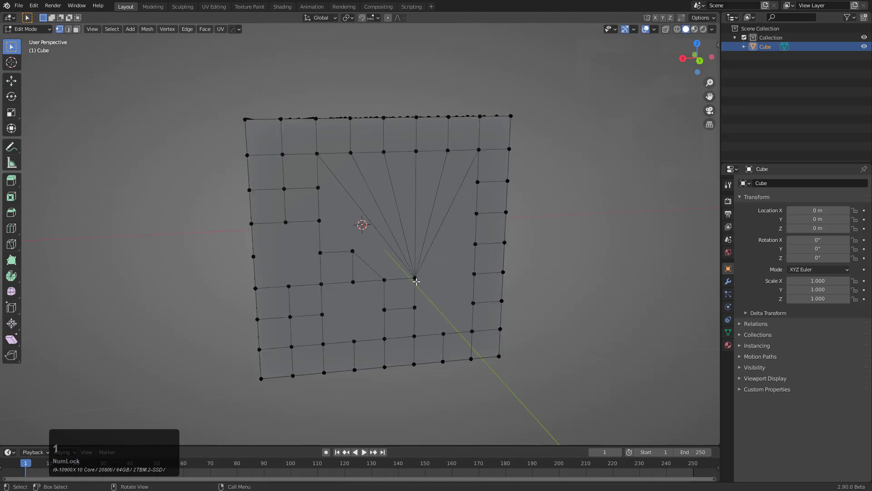
click(414, 277)
key(ctrl+x)
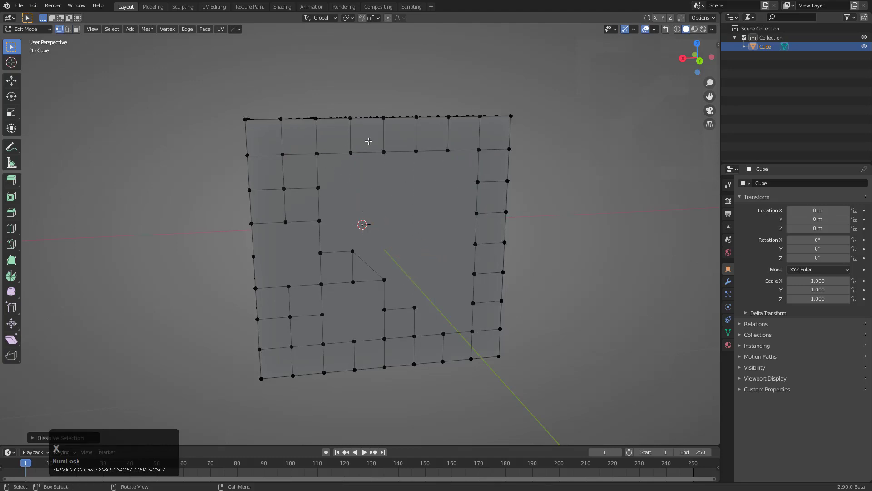
Select the five remaining vertices inside the face's open middle area and dissolve them
click(353, 250)
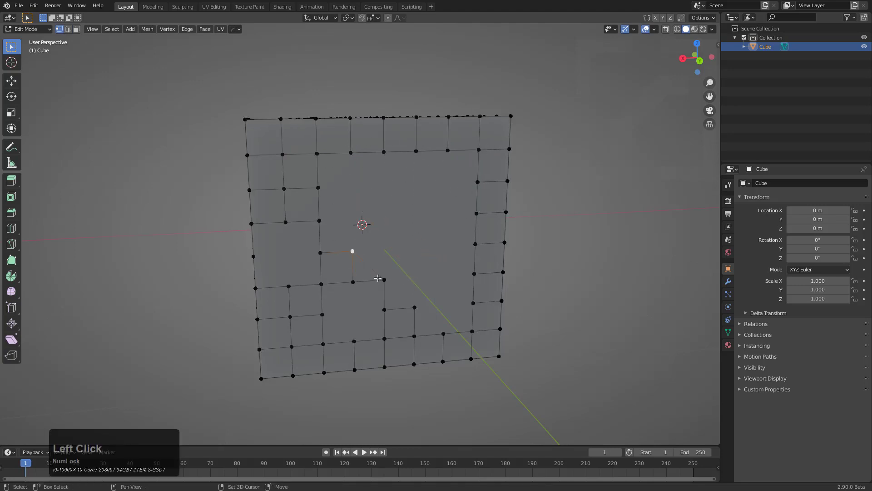
shift+click(380, 278)
shift+click(355, 280)
shift+click(385, 309)
shift+click(417, 309)
key(ctrl+x)
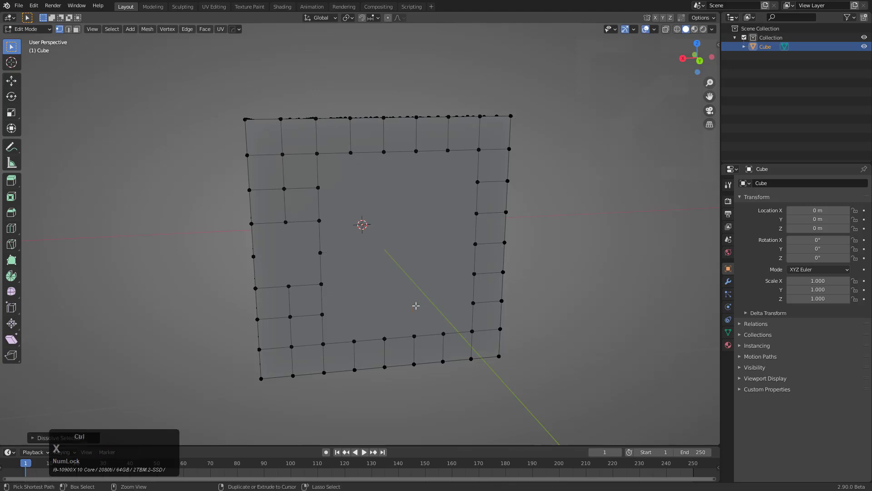
Star-connect the four second-row vertices, fourth to seventh column, to the active eighth-row vertex of the fourth column
middle_drag(364, 267, 355, 272)
click(338, 166)
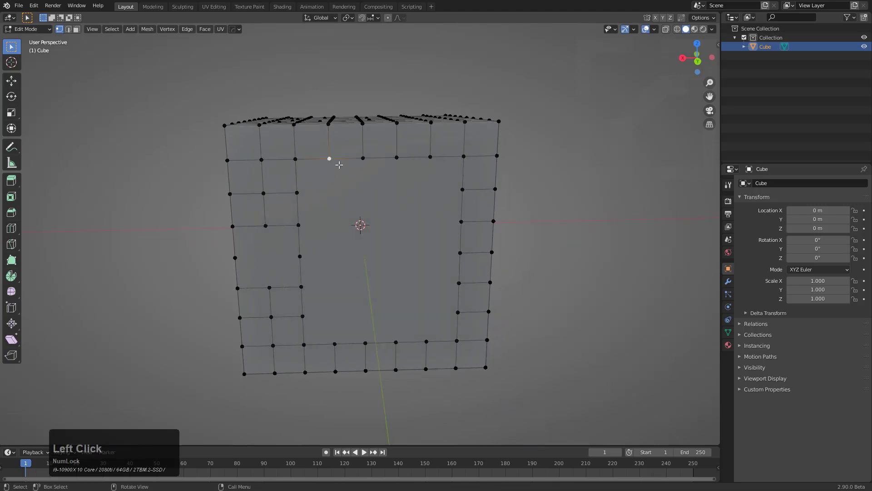
shift+click(363, 158)
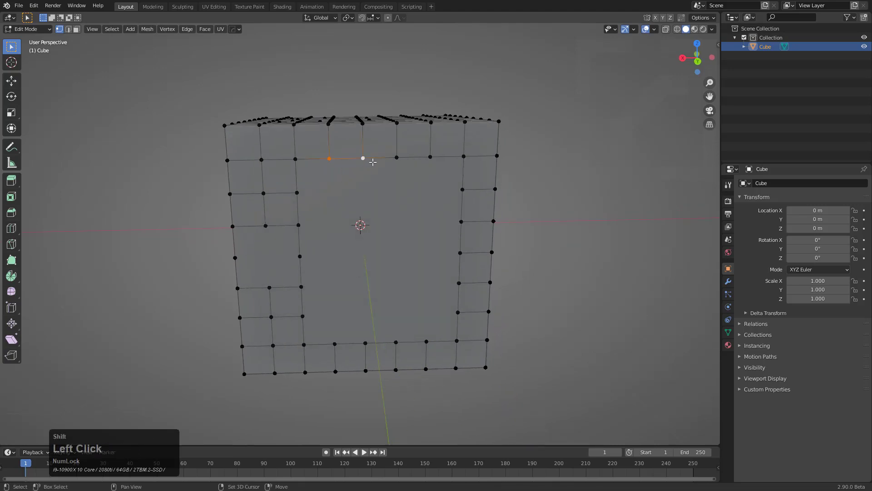
shift+click(397, 158)
shift+click(429, 158)
shift+click(335, 344)
right_click(431, 160)
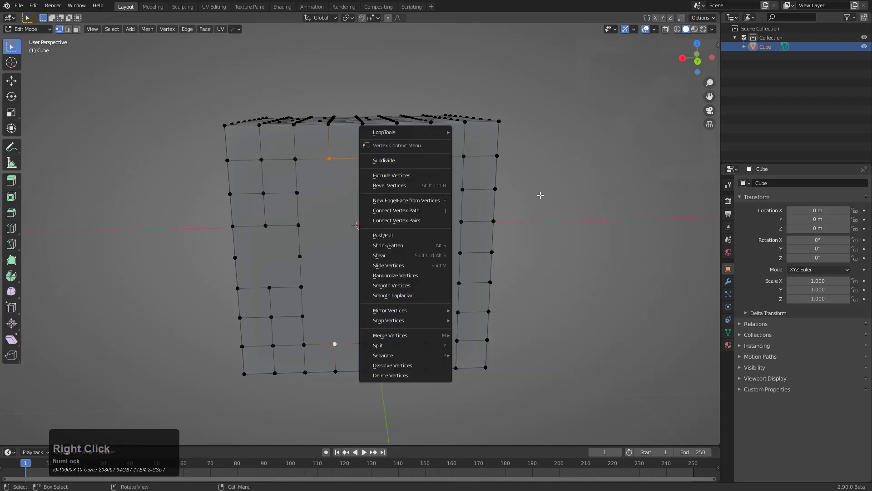
key(q)
mouse_move(454, 169)
click(527, 275)
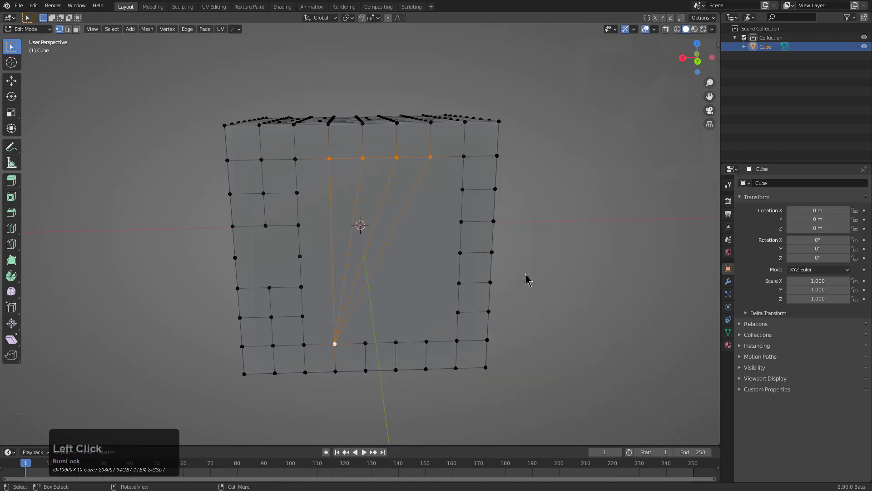
Undo the last star connection and deselect the eighth-row vertex that served as its hub
middle_drag(432, 215, 403, 224)
middle_drag(330, 222, 356, 311)
key(z)
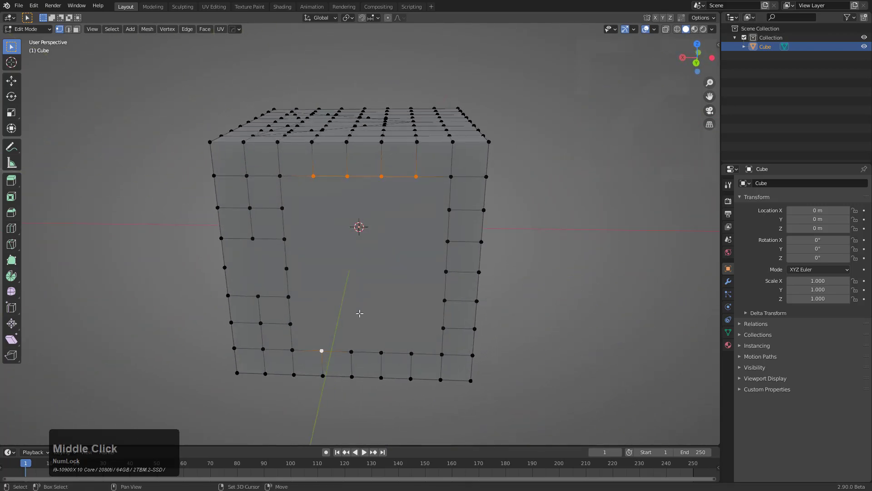
shift+click(325, 327)
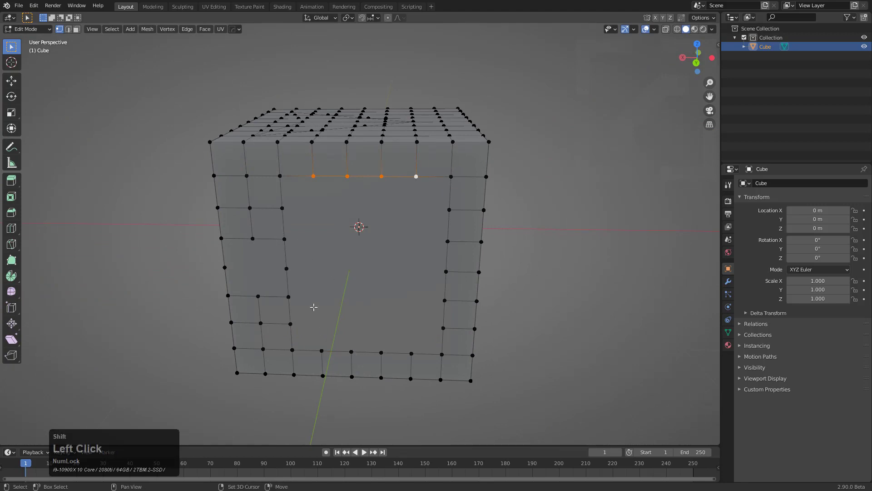
Add the third-column vertices of rows three to six to the selection and star-connect all eight to the active sixth-row vertex of the eighth column
shift+click(282, 227)
shift+click(288, 260)
shift+click(287, 234)
shift+click(282, 208)
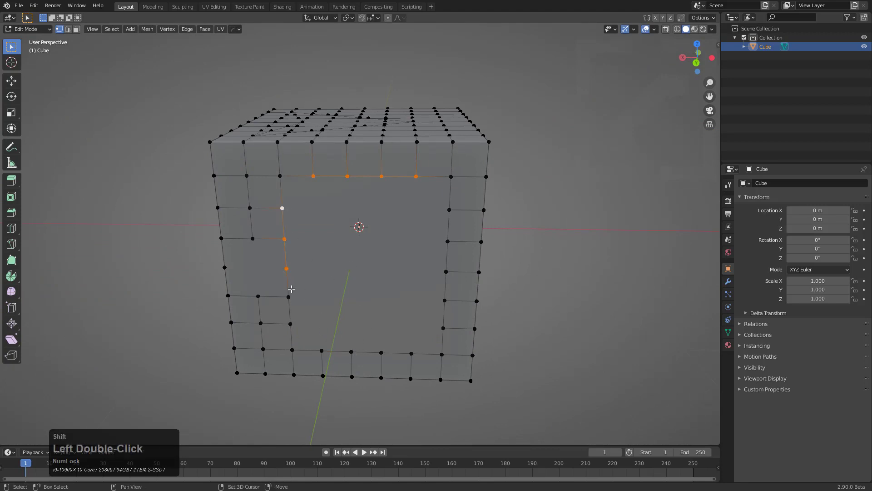
shift+click(289, 296)
shift+click(445, 300)
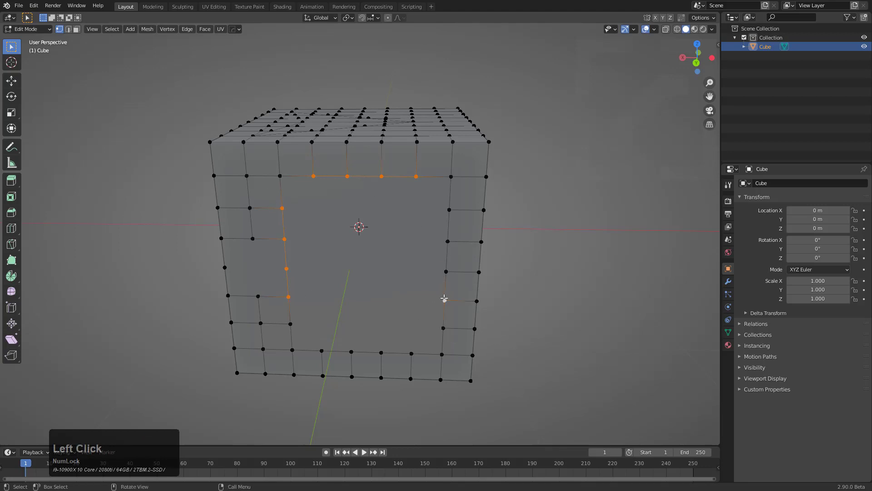
right_click(444, 299)
key(q)
mouse_move(482, 232)
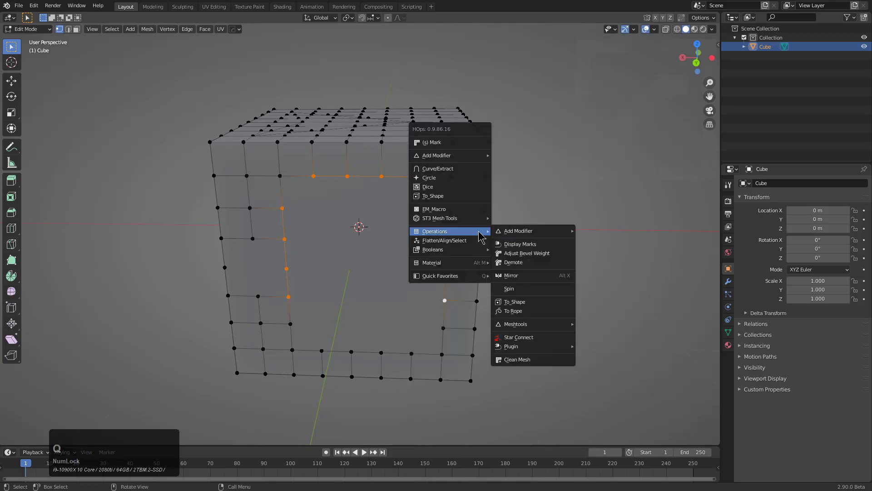
click(523, 335)
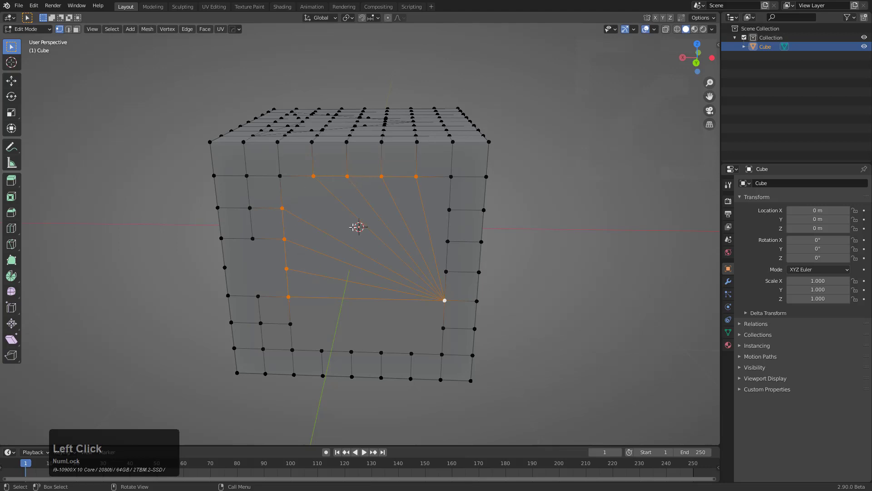
Undo the star connection and join the open area's diagonally opposite corners, third column eighth row and eighth column second row, with an edge
key(ctrl+z)
click(292, 348)
shift+click(440, 179)
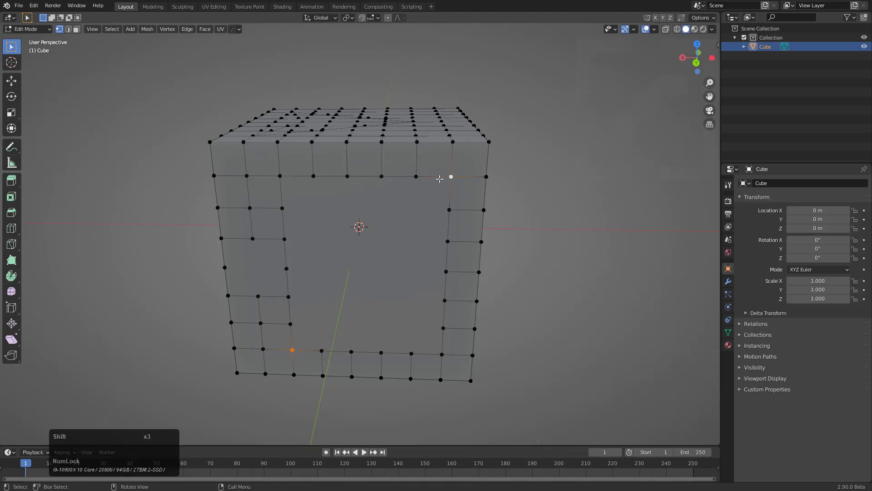
Try to star-connect the four second-row and four third-column vertices across the diagonal edge to the active sixth-row vertex of the eighth column
click(409, 182)
shift+click(362, 176)
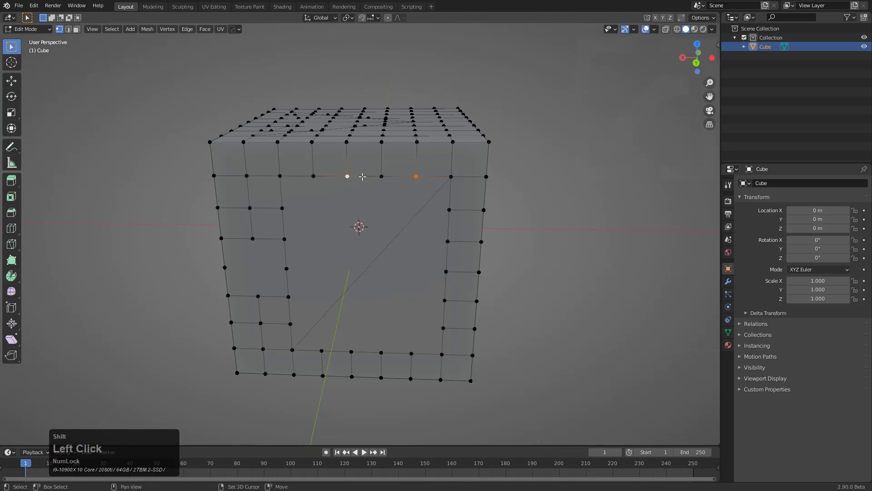
shift+click(374, 174)
shift+click(316, 175)
shift+click(285, 215)
shift+click(288, 244)
shift+click(288, 269)
shift+click(288, 297)
shift+click(444, 301)
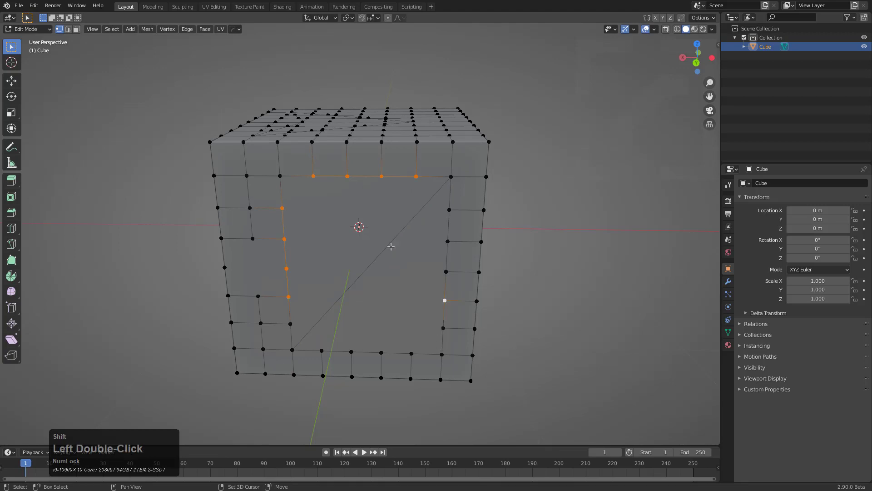
right_click(464, 257)
click(513, 336)
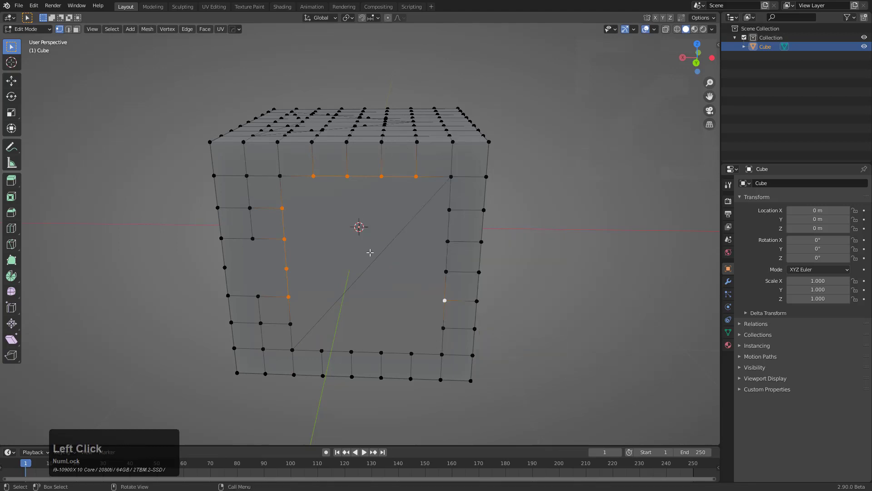
Dissolve the diagonal edge crossing the face's open middle area
key(2)
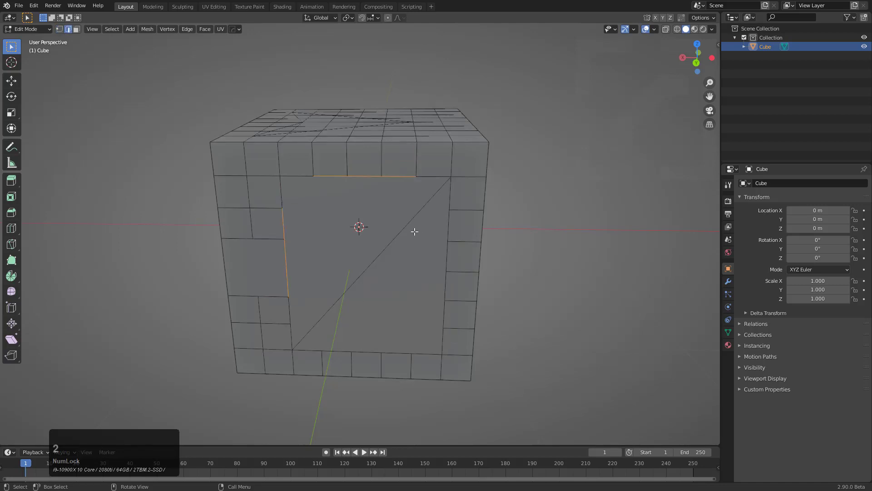
click(409, 228)
key(ctrl+x)
Star-connect the second-row vertices of columns four to seven and third-column vertices of rows three to six to the active eighth-row, eighth-column corner vertex
key(1)
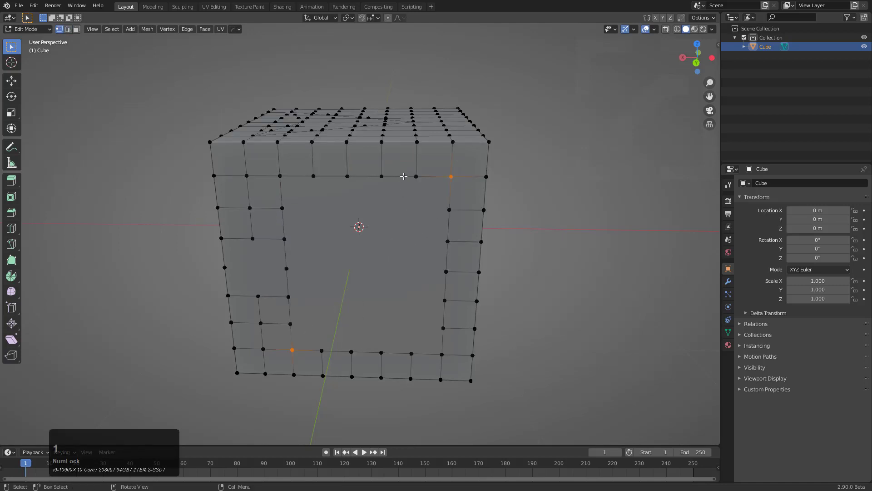
click(405, 176)
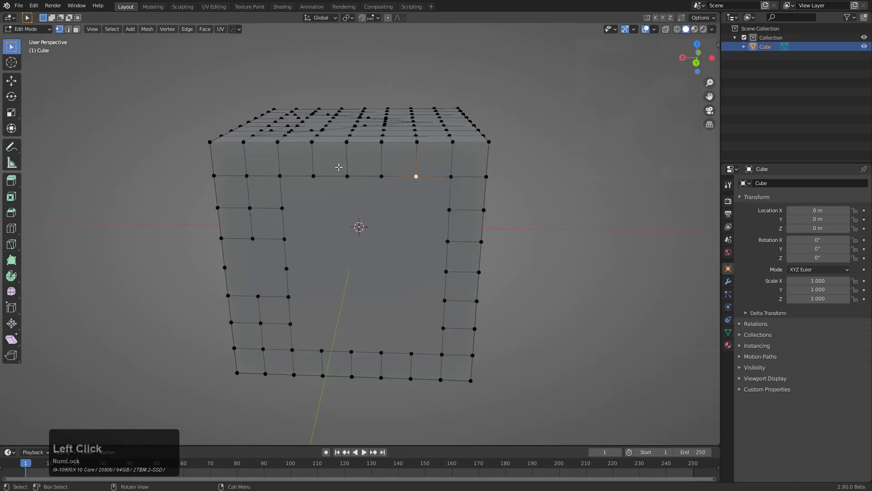
ctrl+click(316, 172)
shift+click(285, 217)
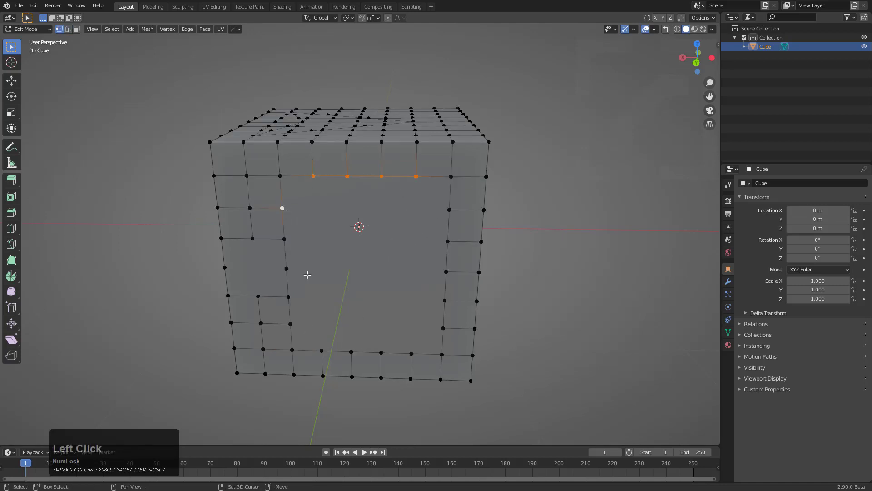
ctrl+click(288, 296)
shift+click(442, 354)
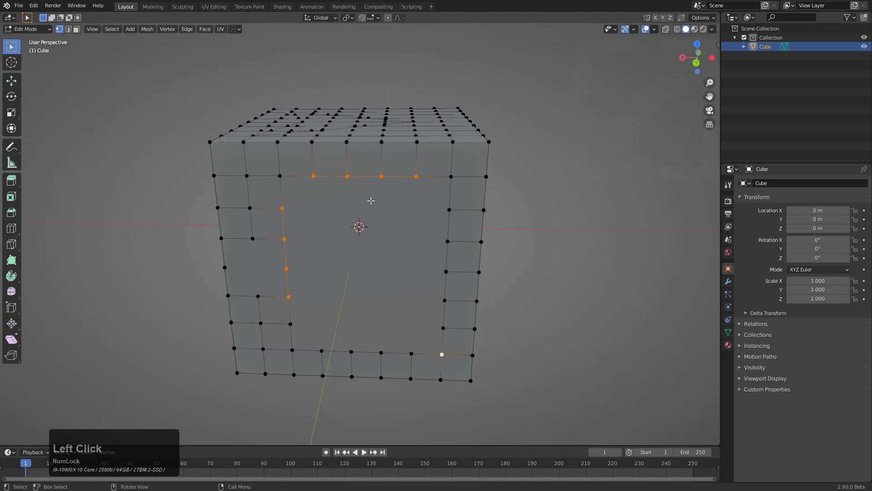
key(q)
mouse_move(371, 200)
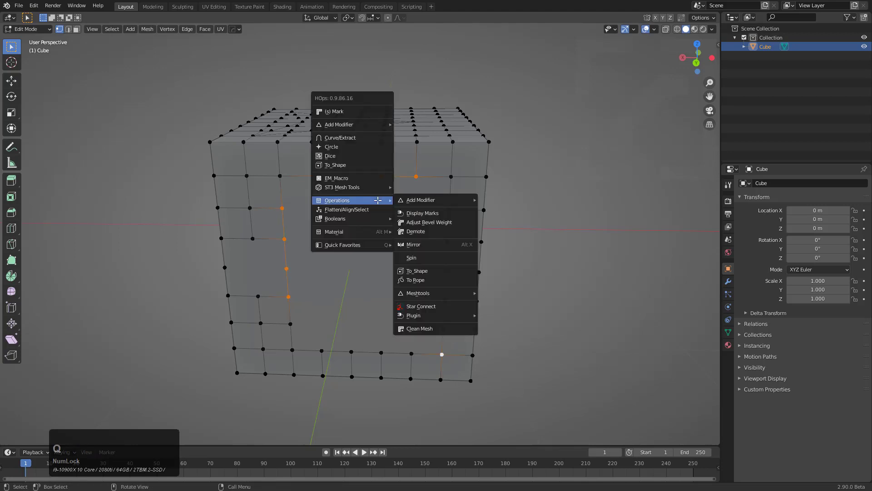
click(441, 306)
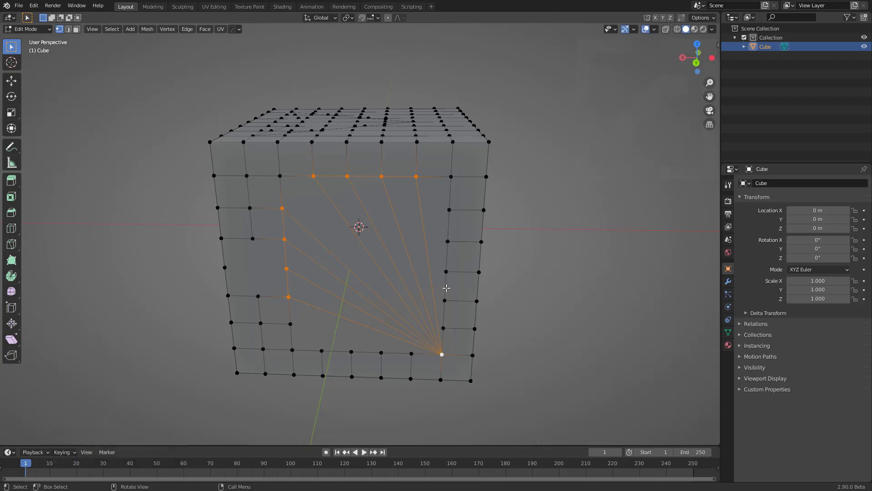
Display the Hard Ops operations that include Star Connect
middle_drag(446, 284, 446, 295)
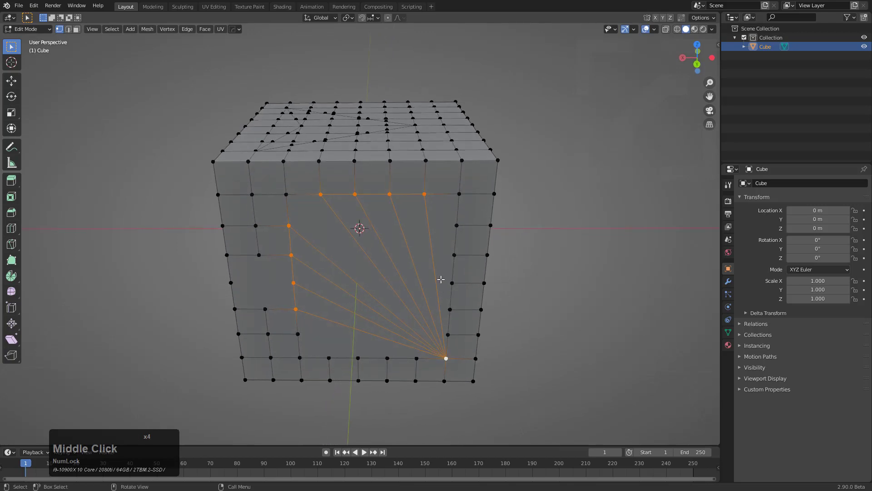
key(q)
mouse_move(441, 279)
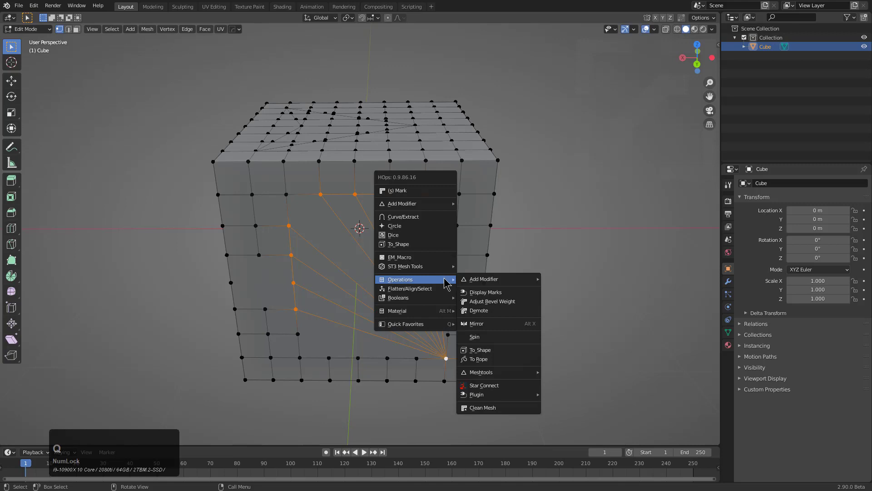